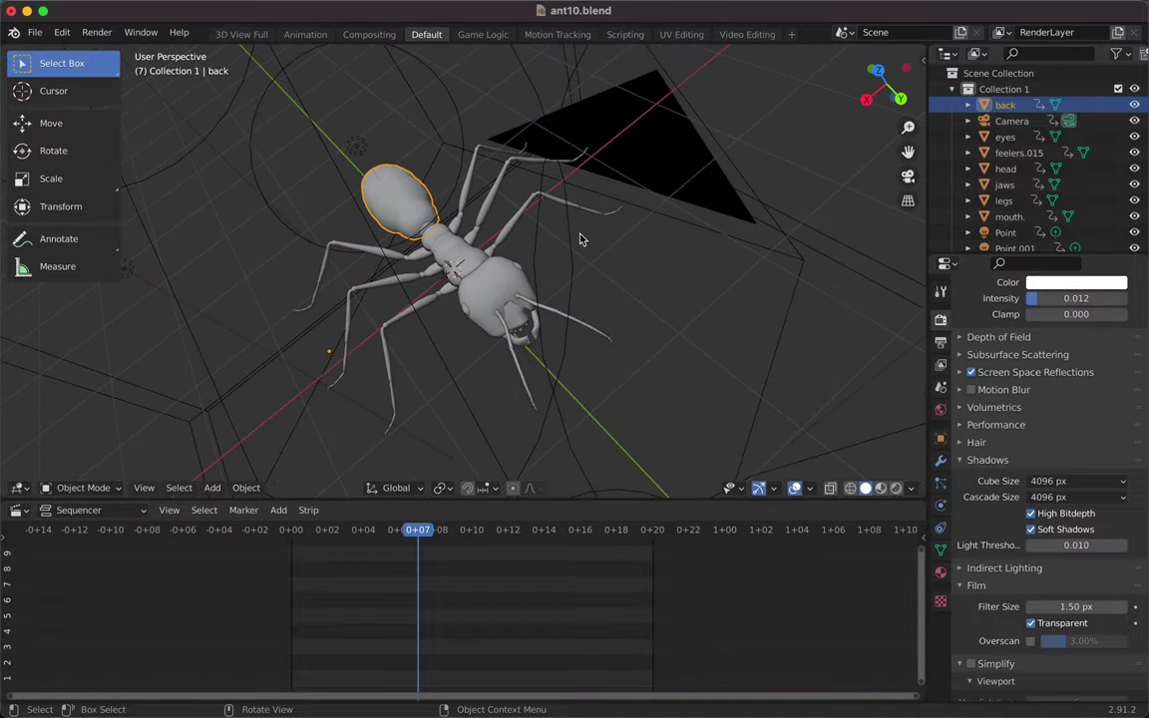
- Add a Displace modifier to the abdomen with a new Stucci texture, after trying Musgrave and Noise
left_click(940, 573)
left_click(941, 528)
left_click(941, 460)
left_click(997, 312)
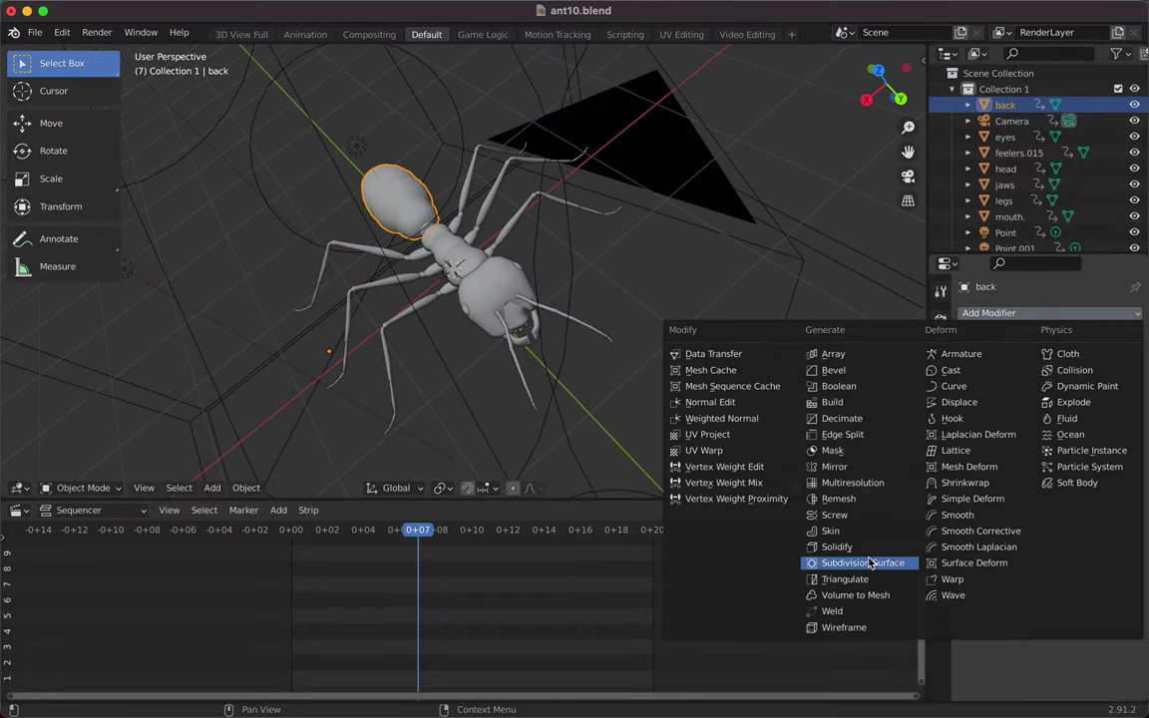
left_click(959, 402)
left_click(1132, 360)
left_click(1072, 357)
left_click(1040, 486)
left_click(1072, 357)
left_click(1032, 501)
left_click(1072, 357)
left_click(1077, 518)
- Set the displacement direction to Normal, coordinates to UV and midlevel to 1.000
left_click(941, 460)
left_click(1075, 404)
left_click(1037, 388)
left_click(1075, 404)
left_click(1041, 469)
left_click(1075, 378)
left_click(1047, 410)
left_click(1075, 378)
left_click(1047, 394)
left_click_drag(1075, 464, 1137, 464)
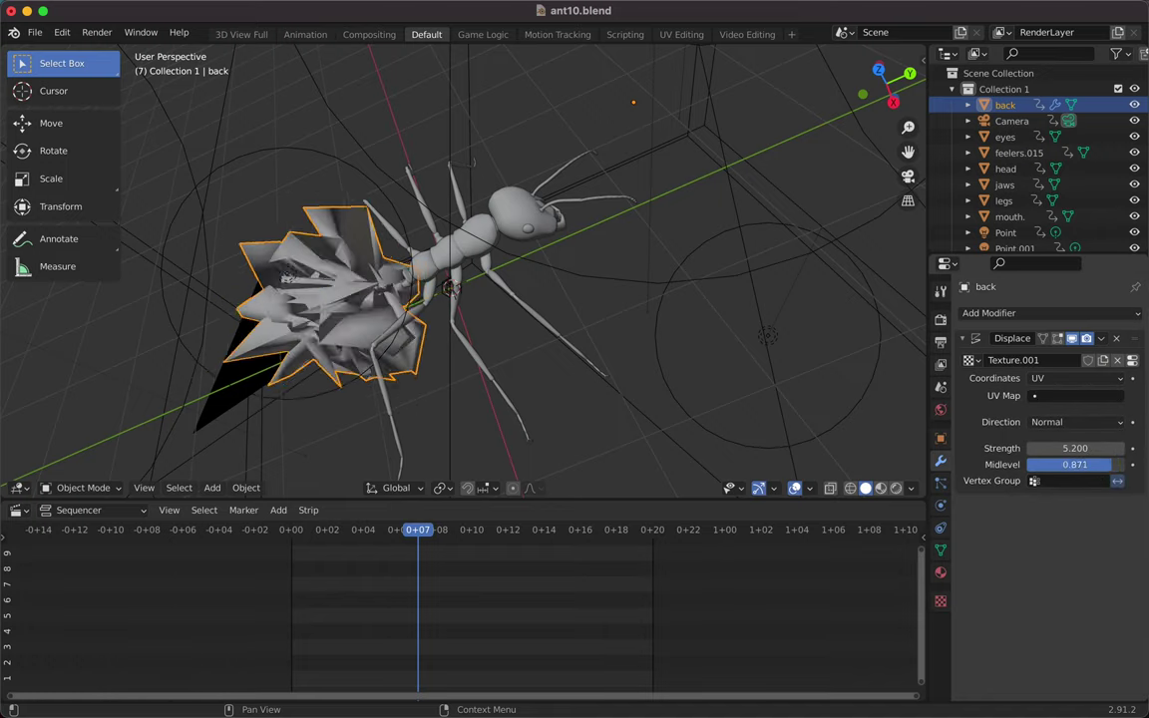
- Try a Screw modifier on the abdomen, remove it, then add a Curve modifier
left_click(1047, 314)
left_click(836, 517)
left_click(1116, 339)
key("ctrl+z")
key("ctrl+z")
left_click(1047, 313)
left_click(985, 388)
- Add a second Displace modifier using a Wood texture with Band Noise and Sine basis
left_click(1047, 313)
left_click(958, 402)
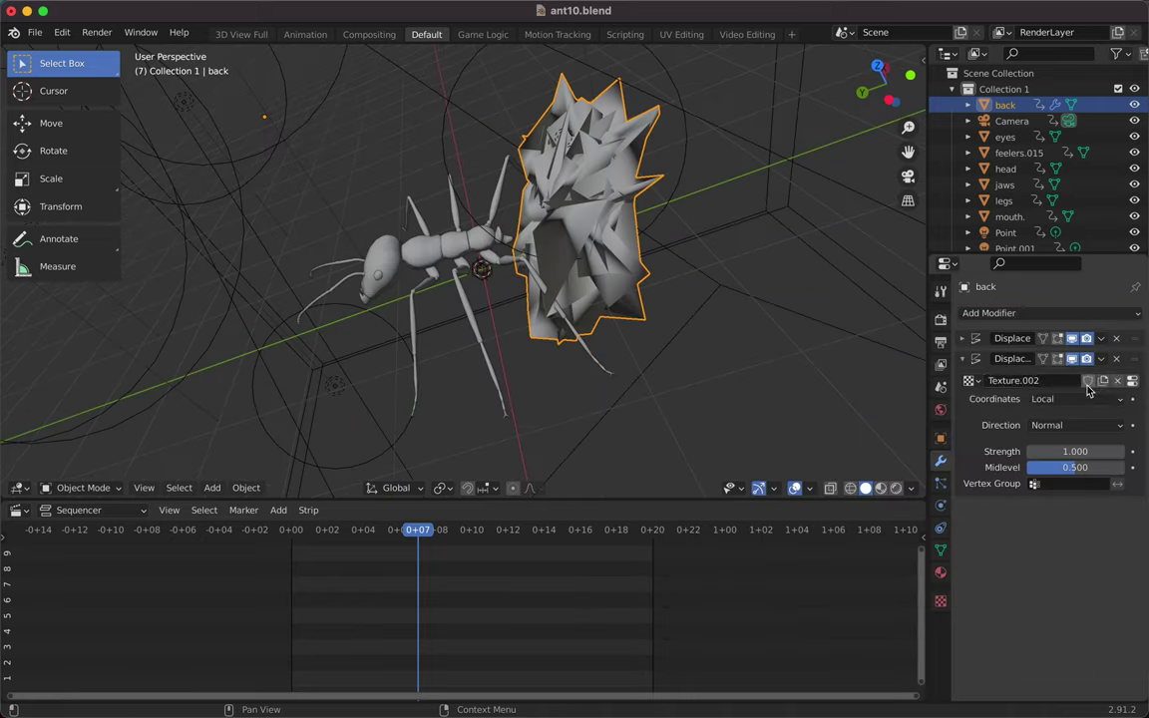
left_click(1072, 357)
left_click(1032, 550)
left_click(1077, 582)
left_click(1077, 560)
left_click(1063, 605)
scroll(656, 382, "down", 5)
scroll(655, 382, "down", 5)
scroll(657, 382, "up", 5)
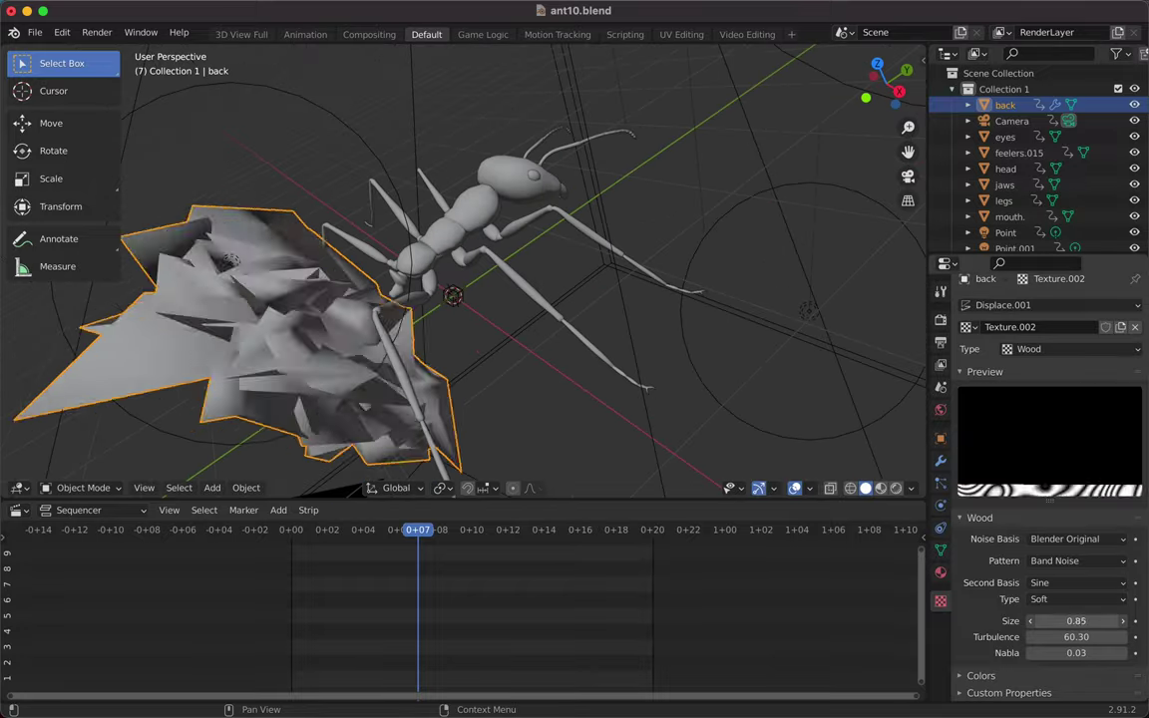
scroll(1039, 366, "up", 1)
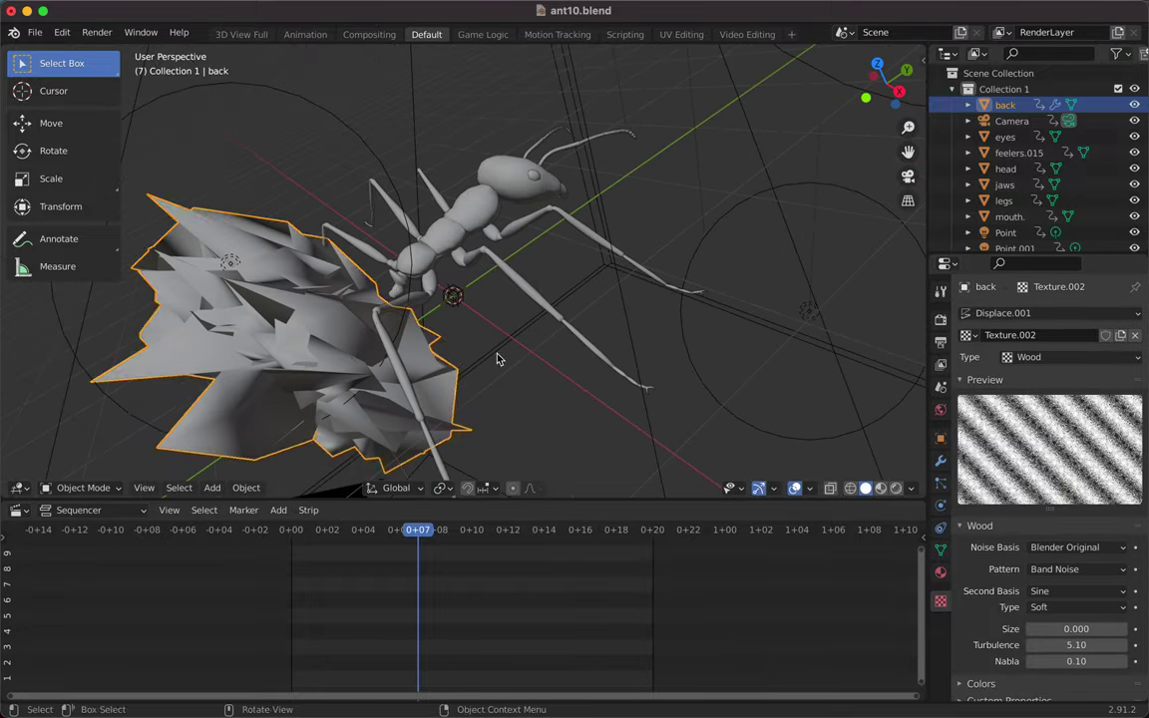
- Scale the abdomen along the Y axis to flatten it
key("s")
key("y")
left_click(439, 329)
scroll(418, 323, "down", 5)
key("ctrl+shift+Tab")
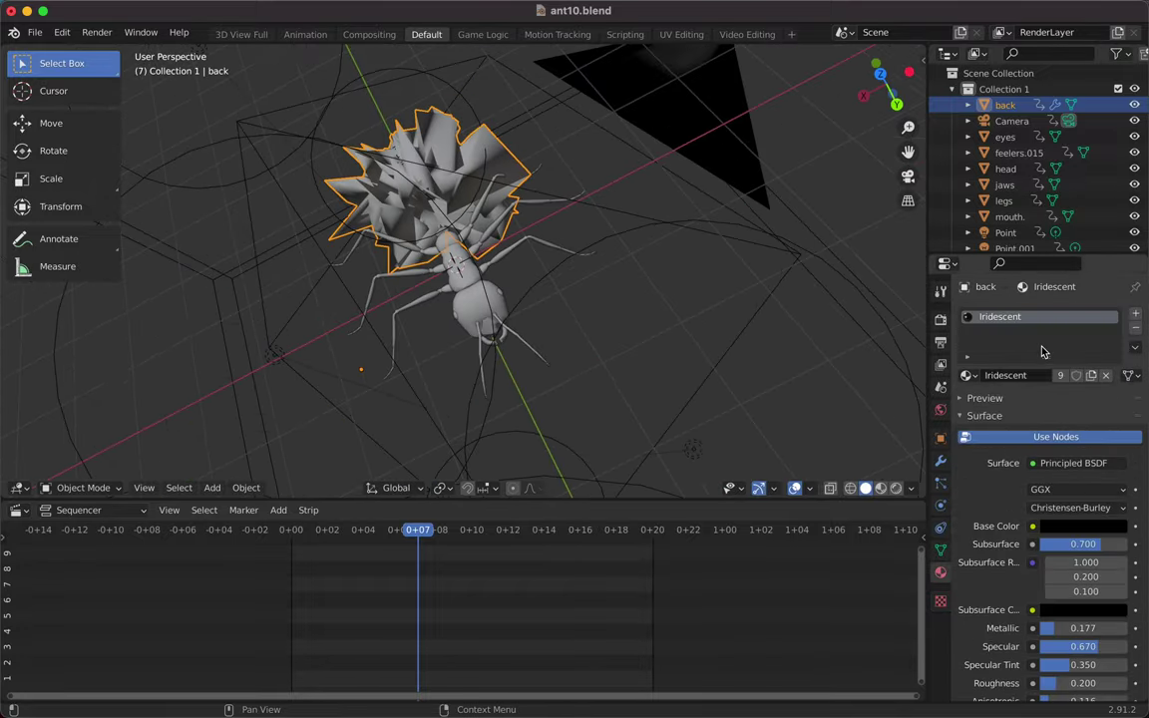
scroll(651, 328, "down", 5)
scroll(651, 328, "down", 5)
scroll(651, 329, "down", 5)
left_click(940, 459)
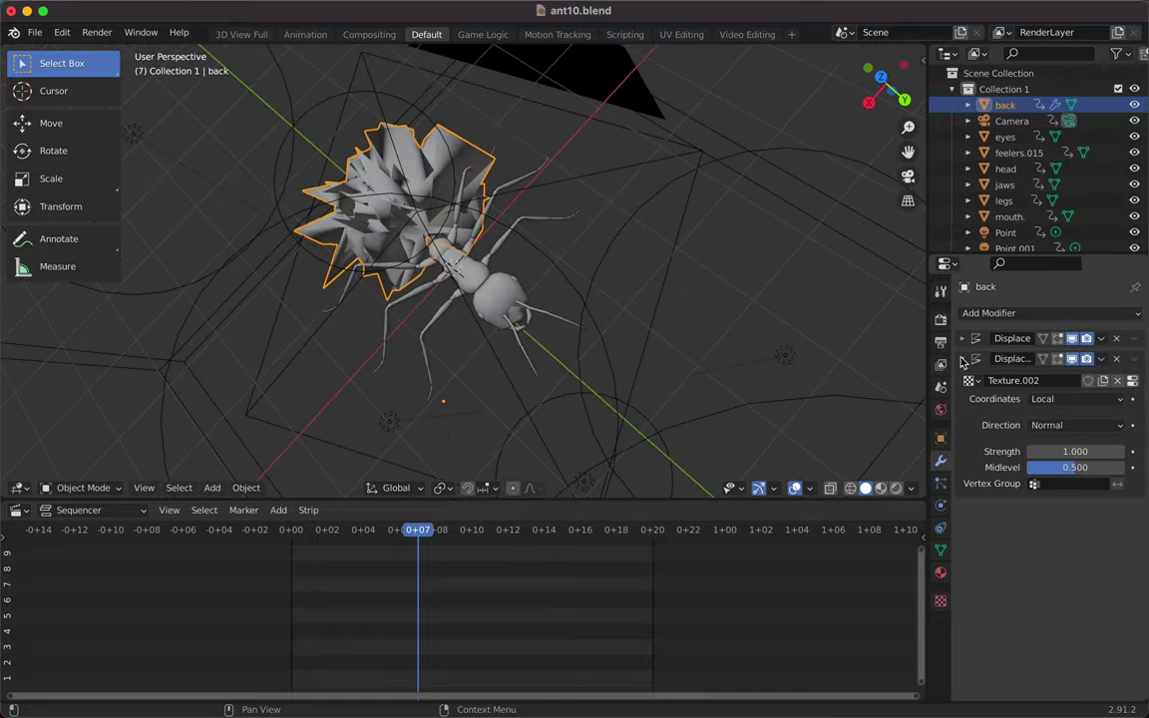
- Show the abdomen's material and turn the lower area into the Shader Editor
scroll(532, 312, "down", 5)
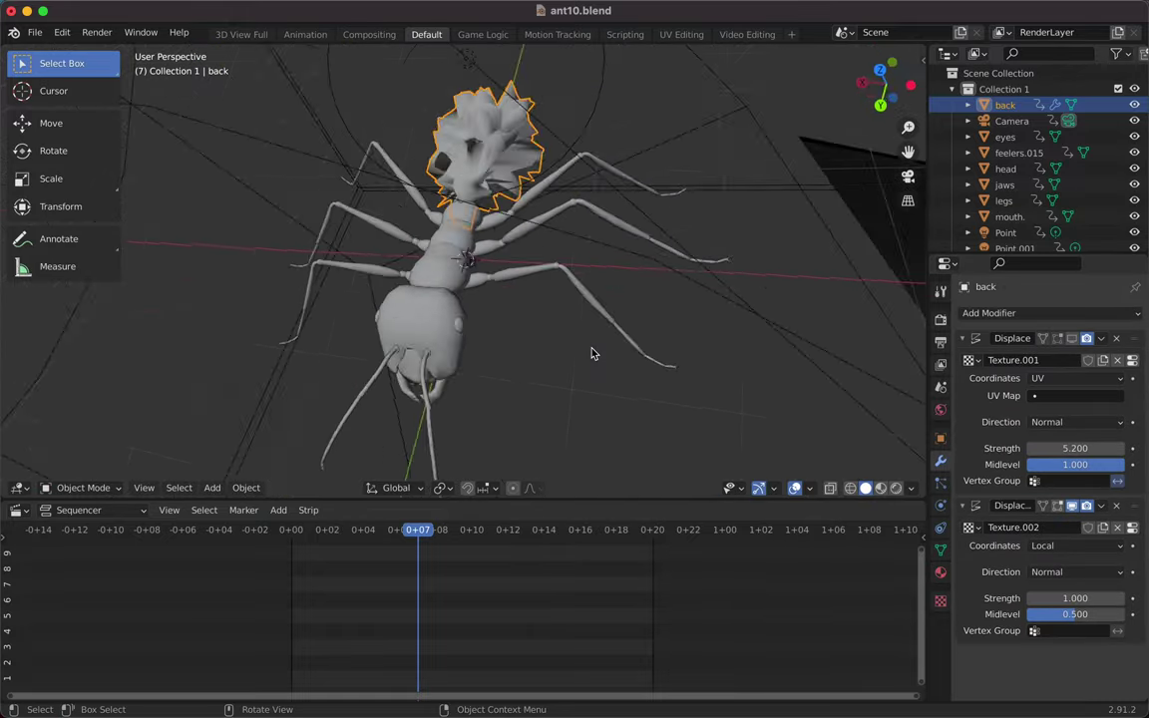
left_click(940, 572)
left_click(18, 509)
left_click(49, 686)
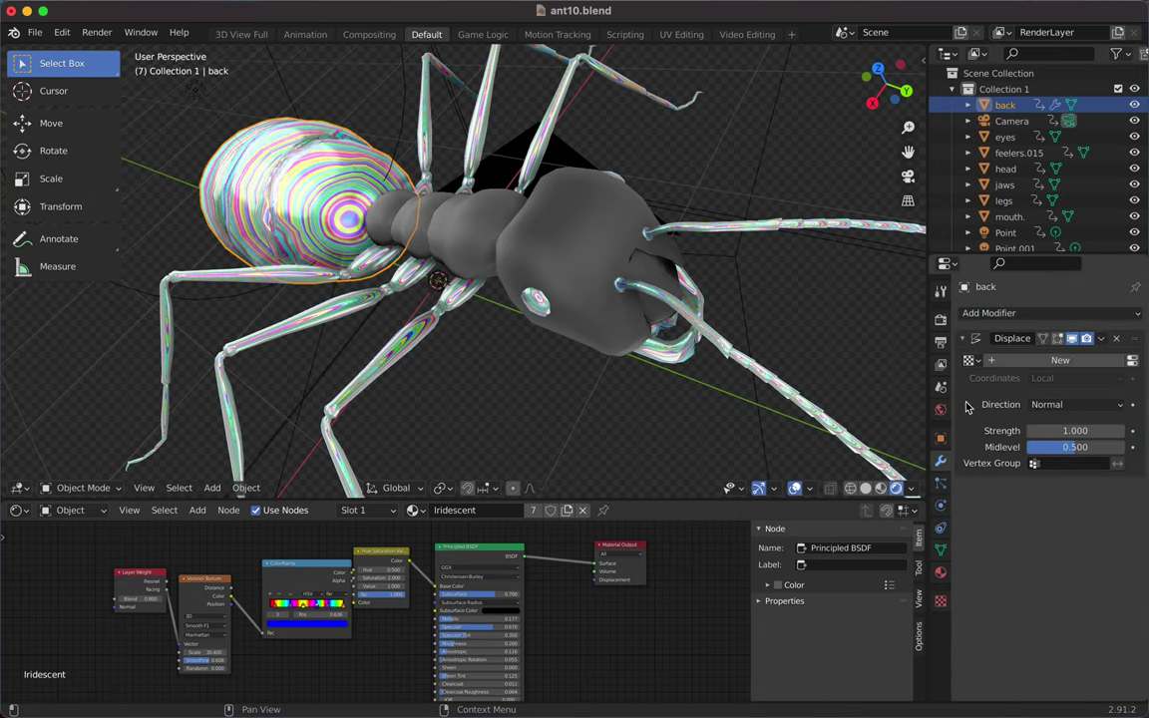
- Give the displacement a new texture, trying Stucci with larger size, then switching to Wood
left_click(1060, 360)
left_click(1132, 360)
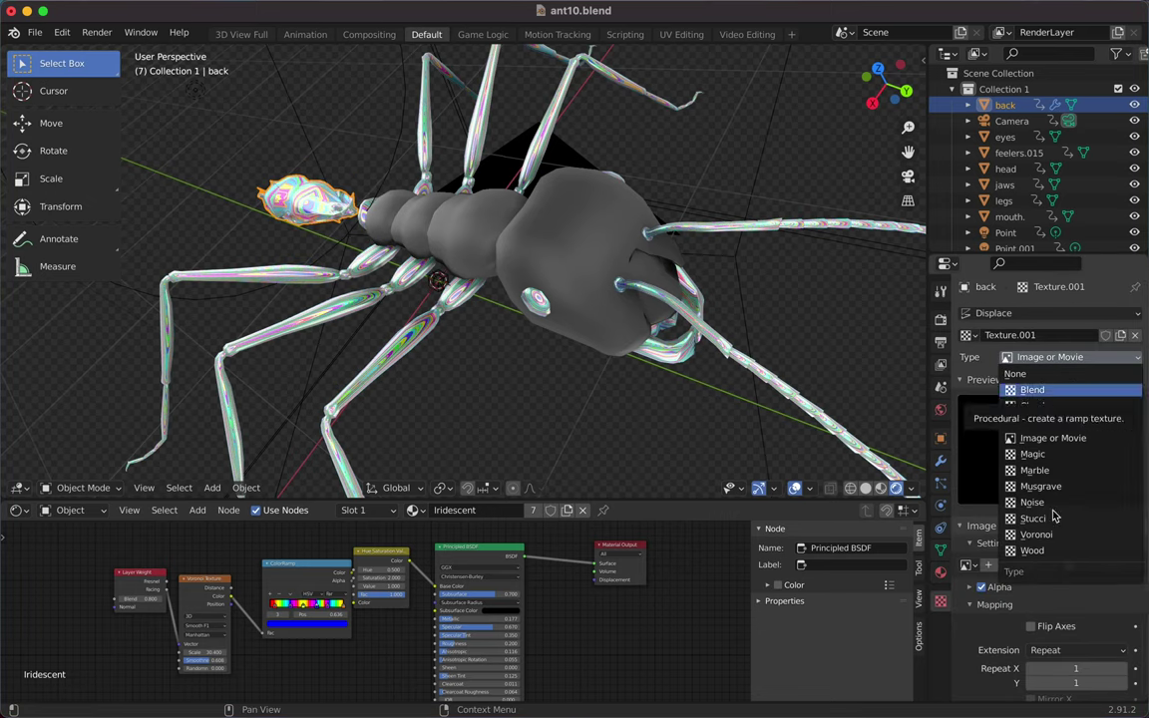
left_click(1033, 518)
mouse_move(1077, 628)
left_mouse_down()
mouse_move(1117, 628)
mouse_move(1082, 615)
left_mouse_up()
left_click(1072, 357)
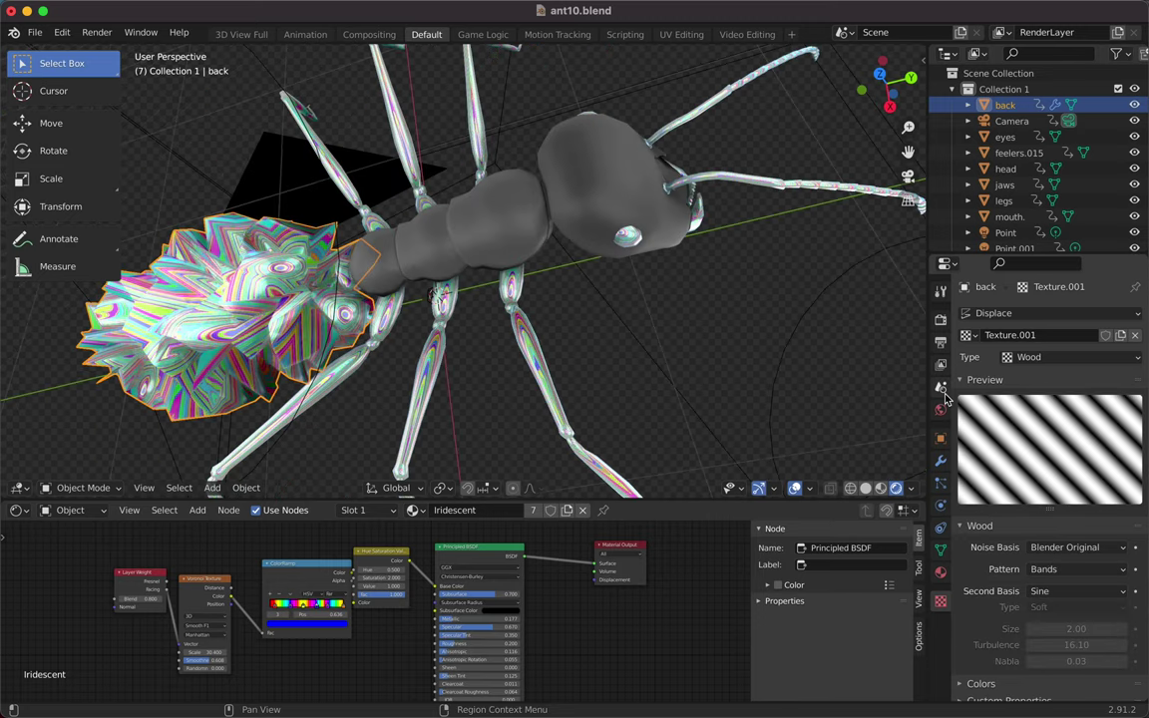
left_click(940, 459)
- Set displacement strength to 5.4, coordinates to Global and direction to Normal
left_click_drag(1037, 430, 1092, 430)
scroll(421, 309, "down", 5)
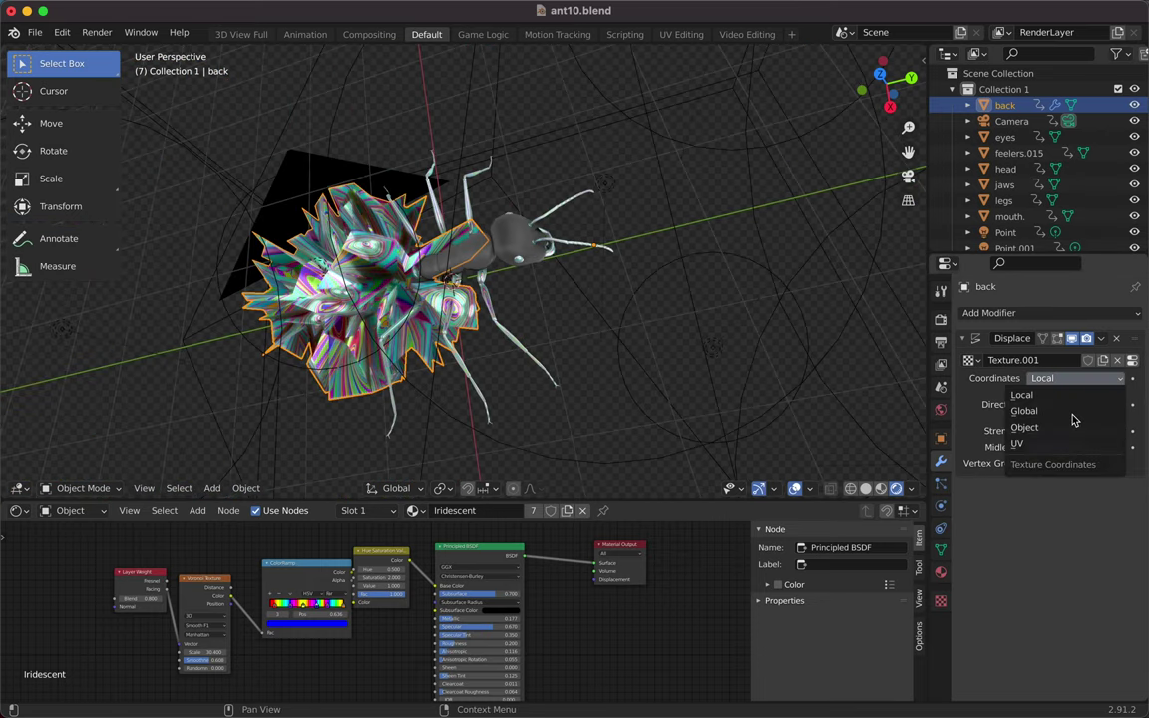
left_click(1071, 412)
left_click(1082, 404)
left_click(1057, 446)
left_click(1045, 455)
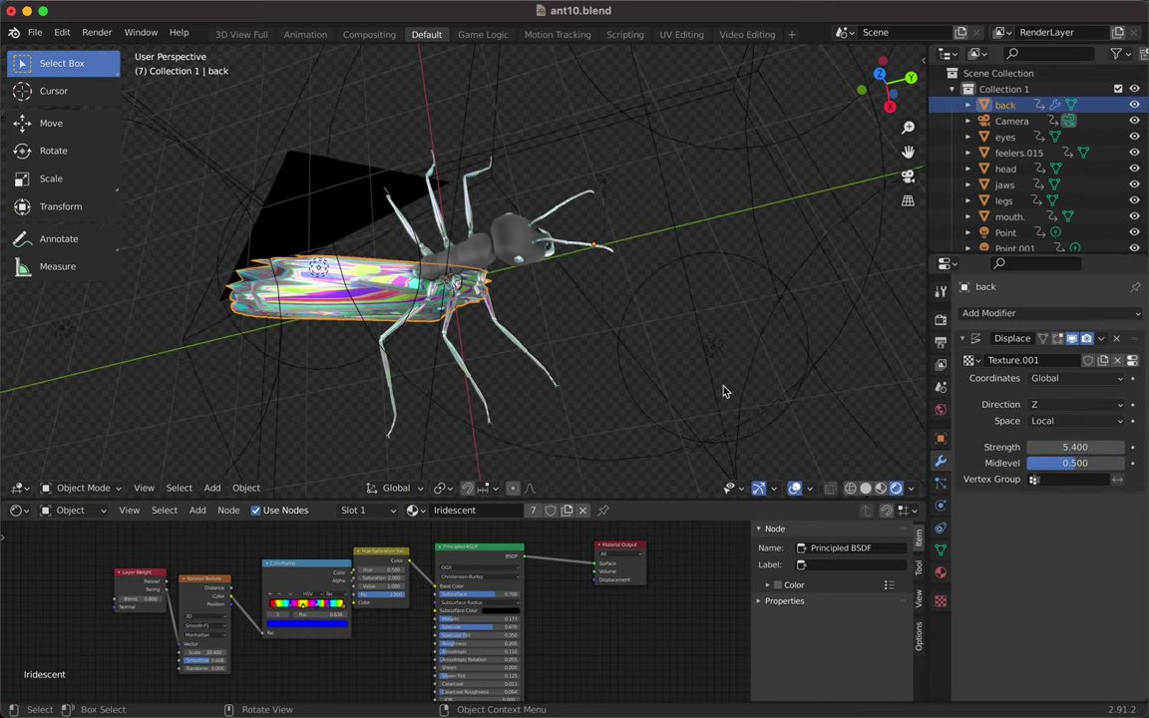
left_click(1097, 403)
left_click(1047, 421)
left_click(146, 488)
mouse_move(170, 327)
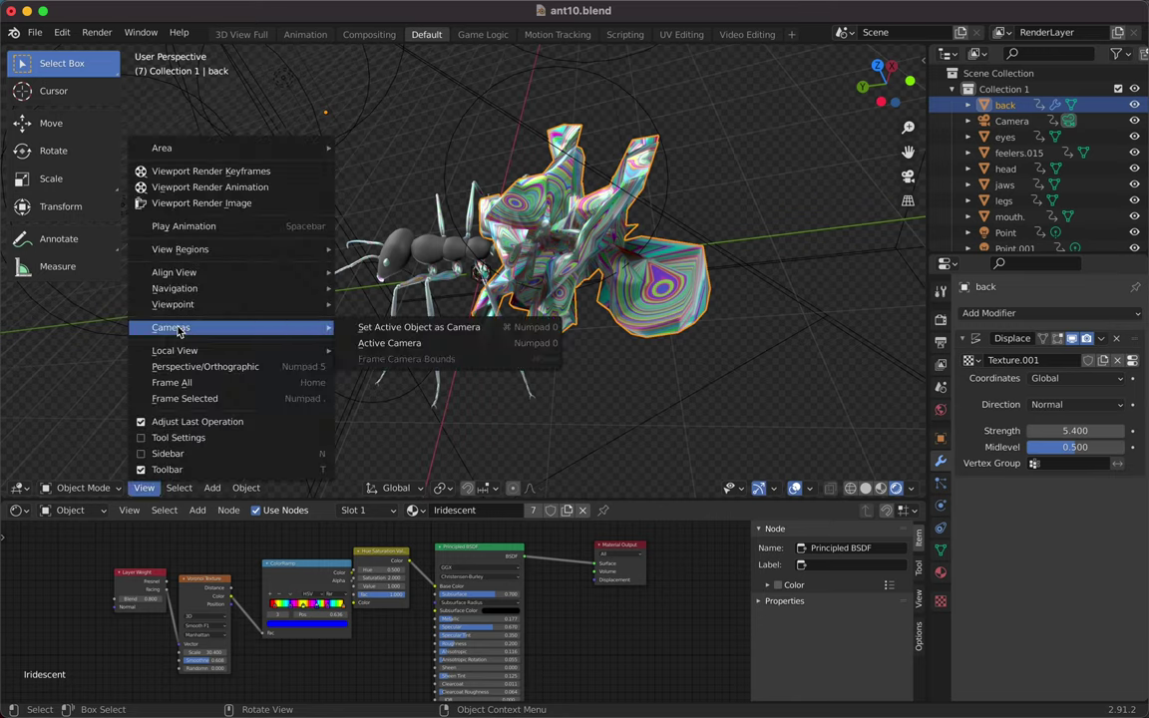
- View the ant from the top and move the abdomen along the Y axis
left_click(389, 331)
key("g")
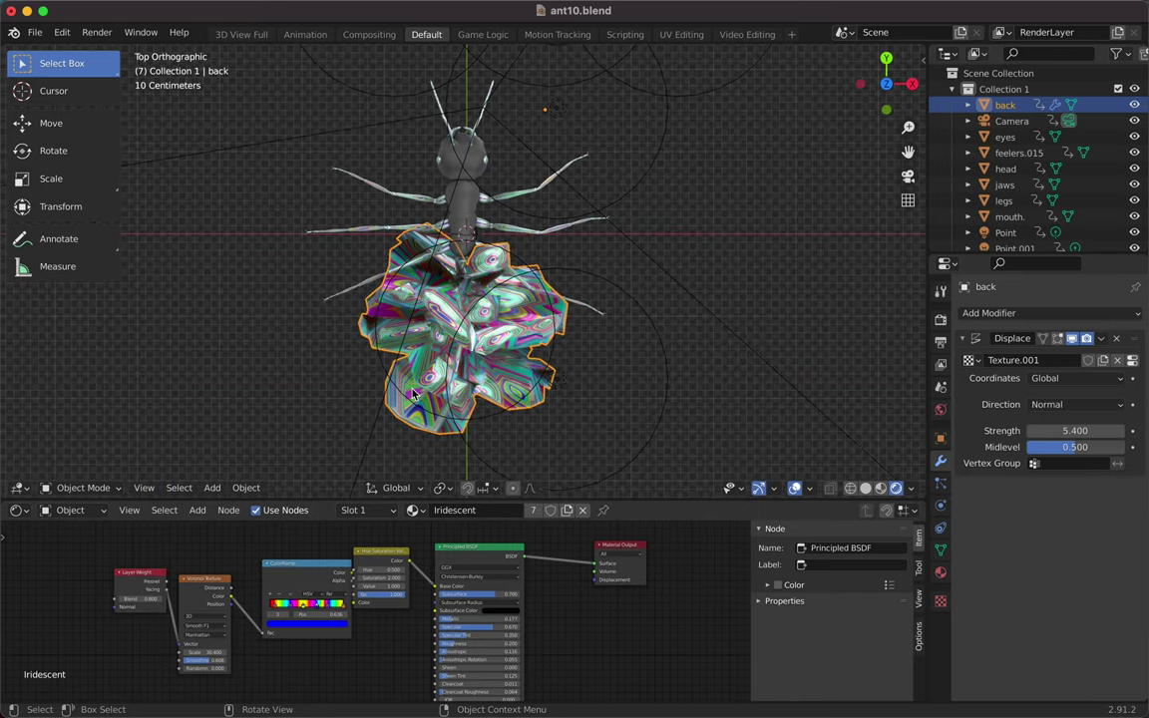
key("y")
left_click(434, 369)
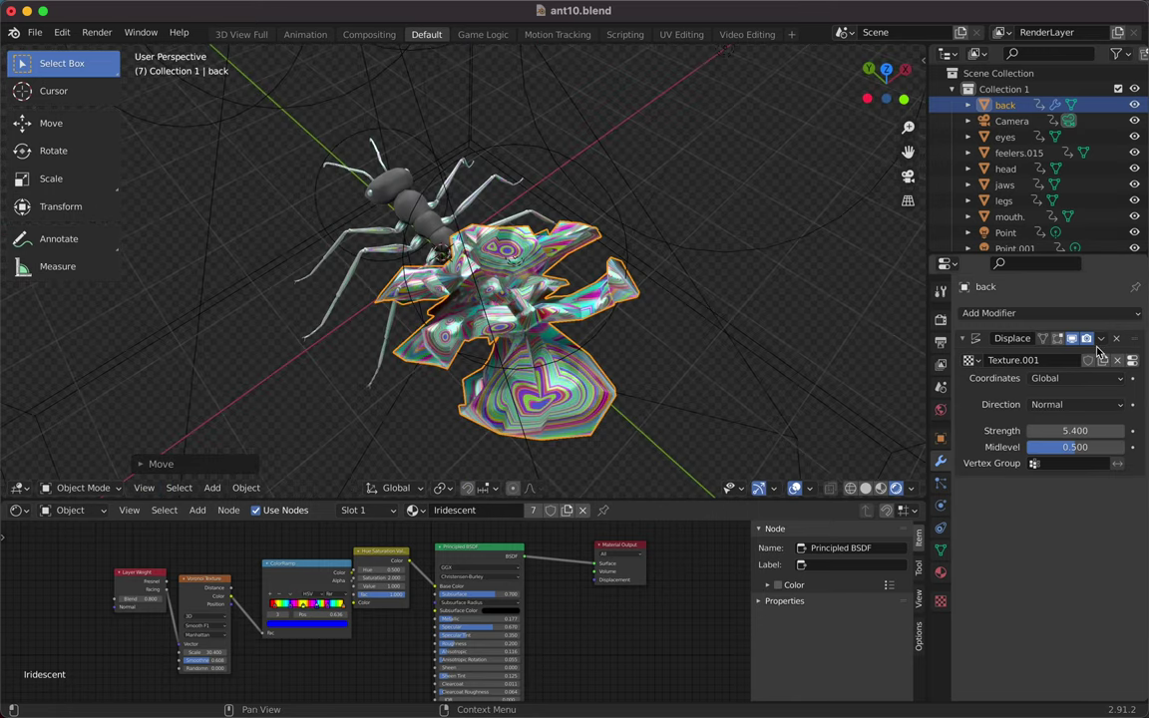
left_click(144, 488)
left_click(384, 326)
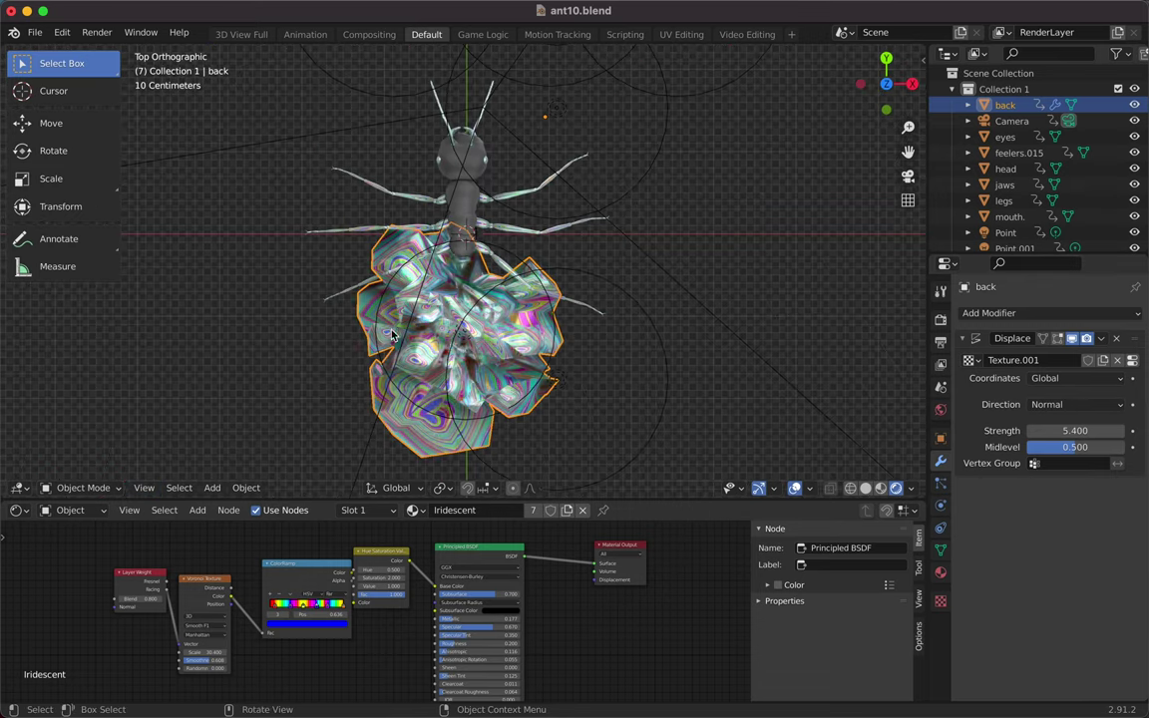
- View the ant through the active scene camera and select the Point_002 light
left_click(143, 487)
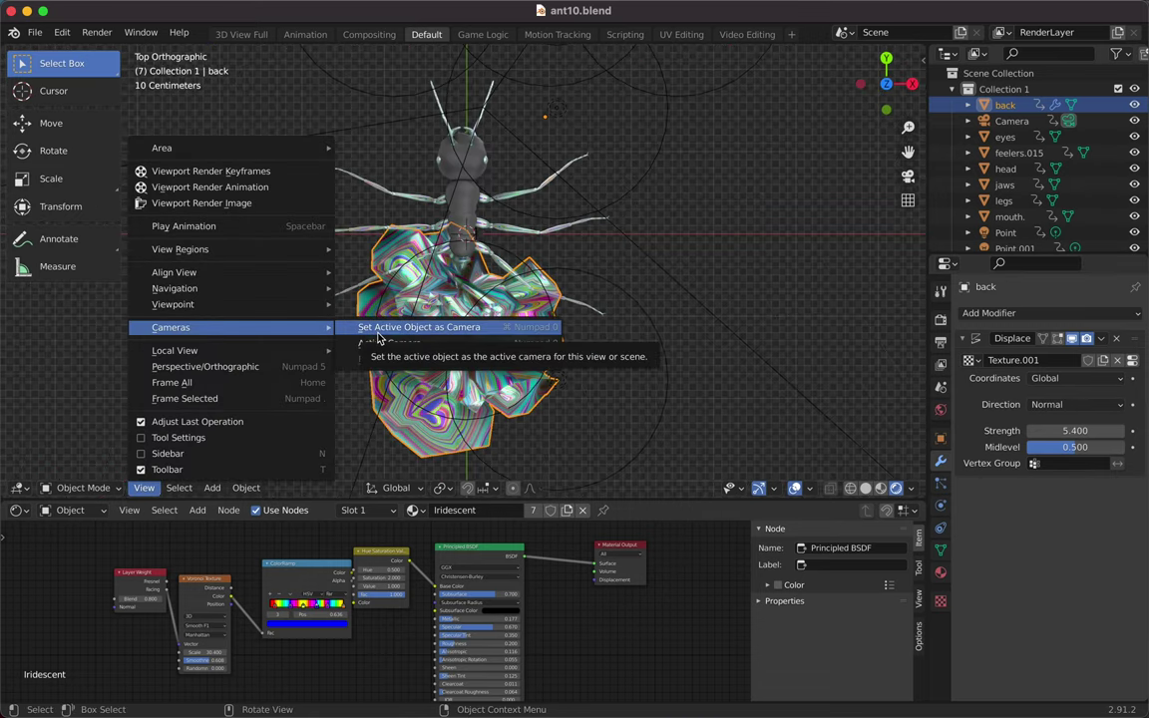
left_click(399, 297)
left_click(468, 170)
left_click(940, 572)
scroll(1064, 612, "down", 2)
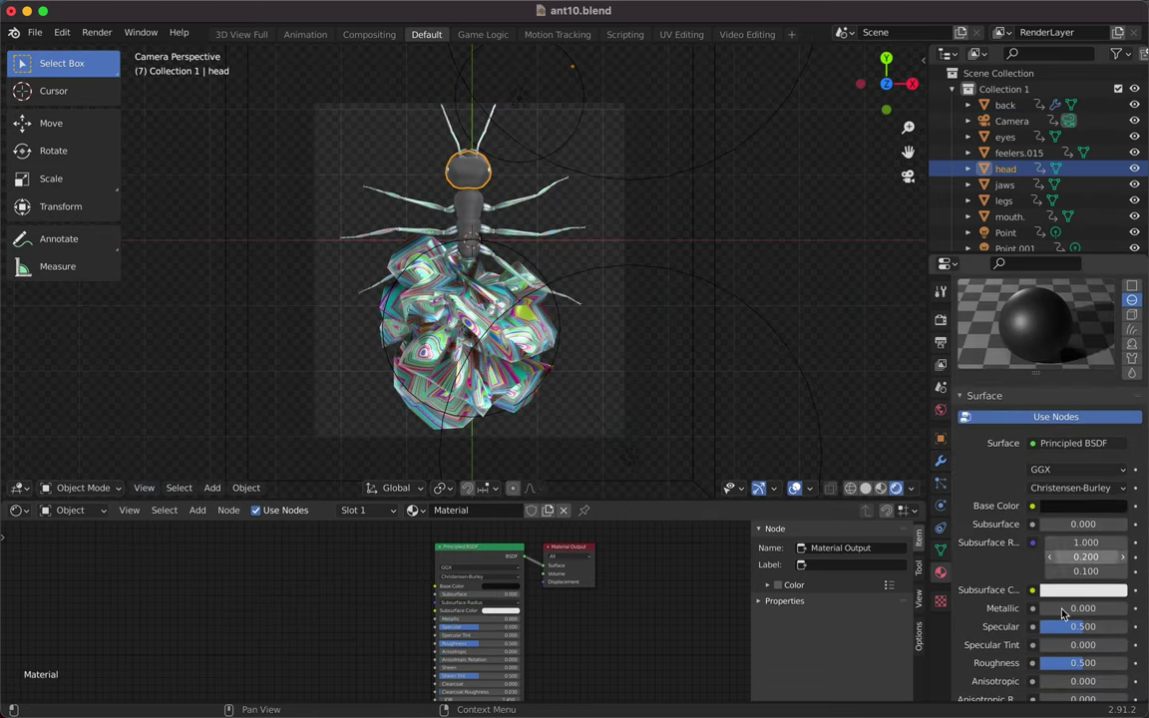
left_click(806, 387)
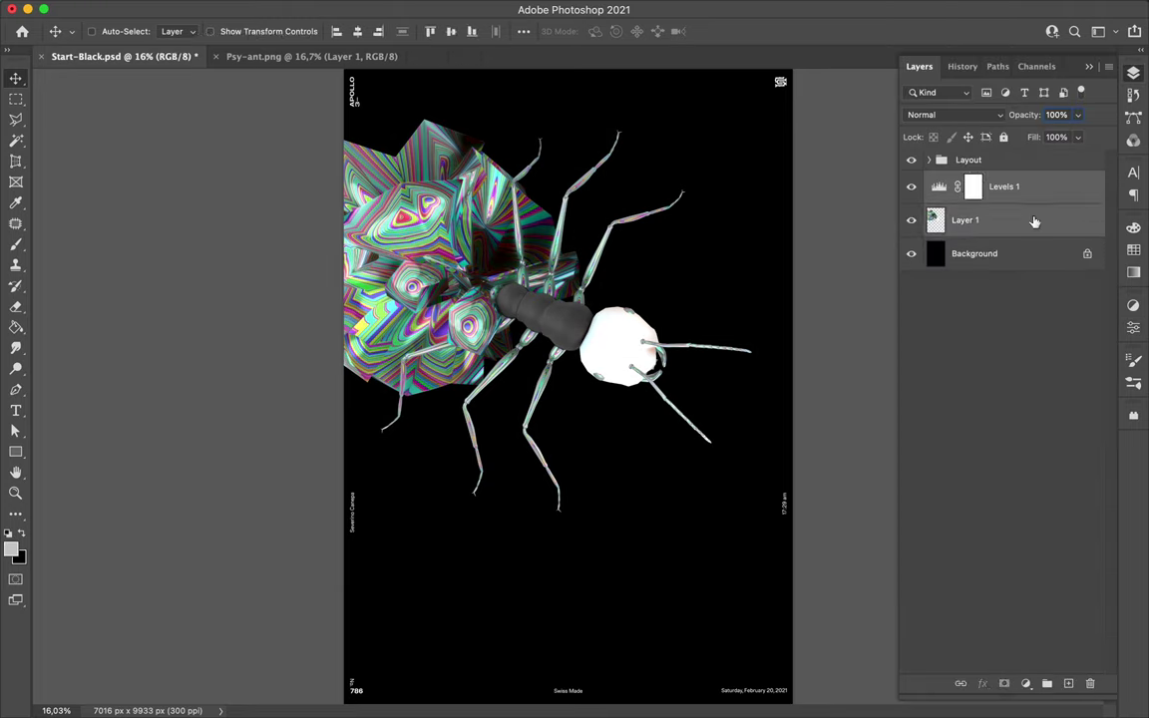
- Replace Levels 1 with a Hue/Saturation adjustment, shifting the master hue to -180
key("Delete")
left_click(1026, 683)
left_click(1013, 502)
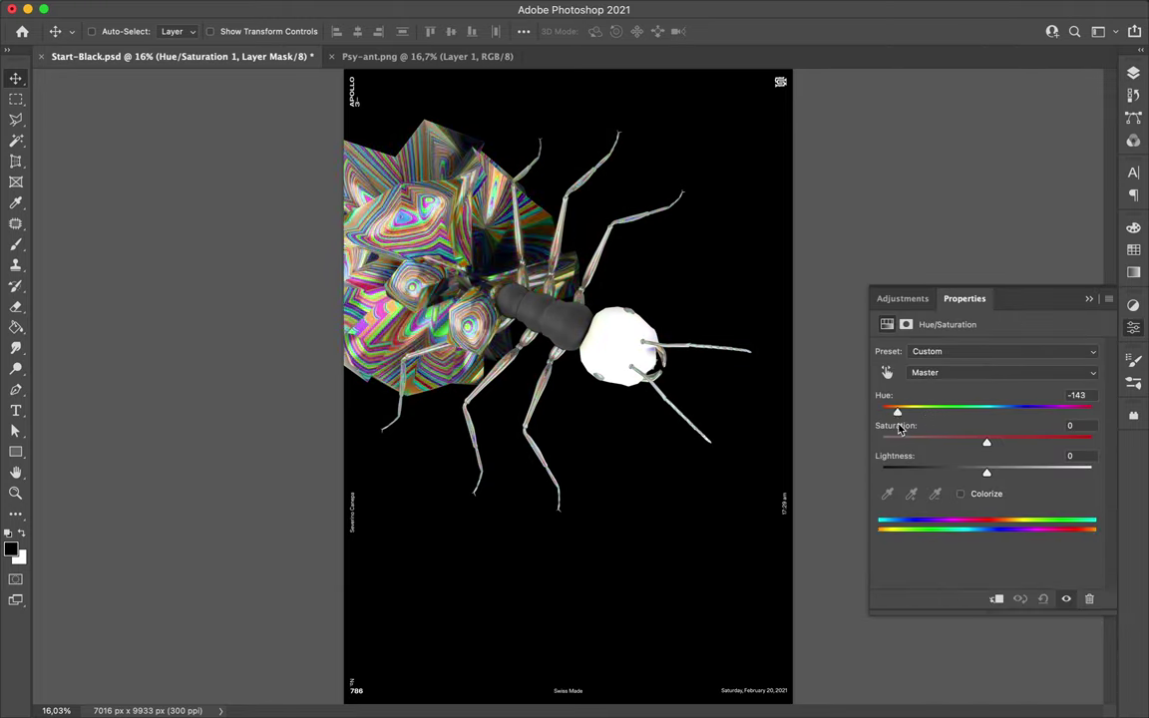
mouse_move(987, 410)
left_mouse_down()
mouse_move(846, 425)
mouse_move(1051, 431)
left_mouse_up()
- Shift the Reds hue to -76 and Cyans hue to -35, then select Magentas
left_click(997, 372)
left_click(1024, 389)
left_click_drag(986, 412, 928, 431)
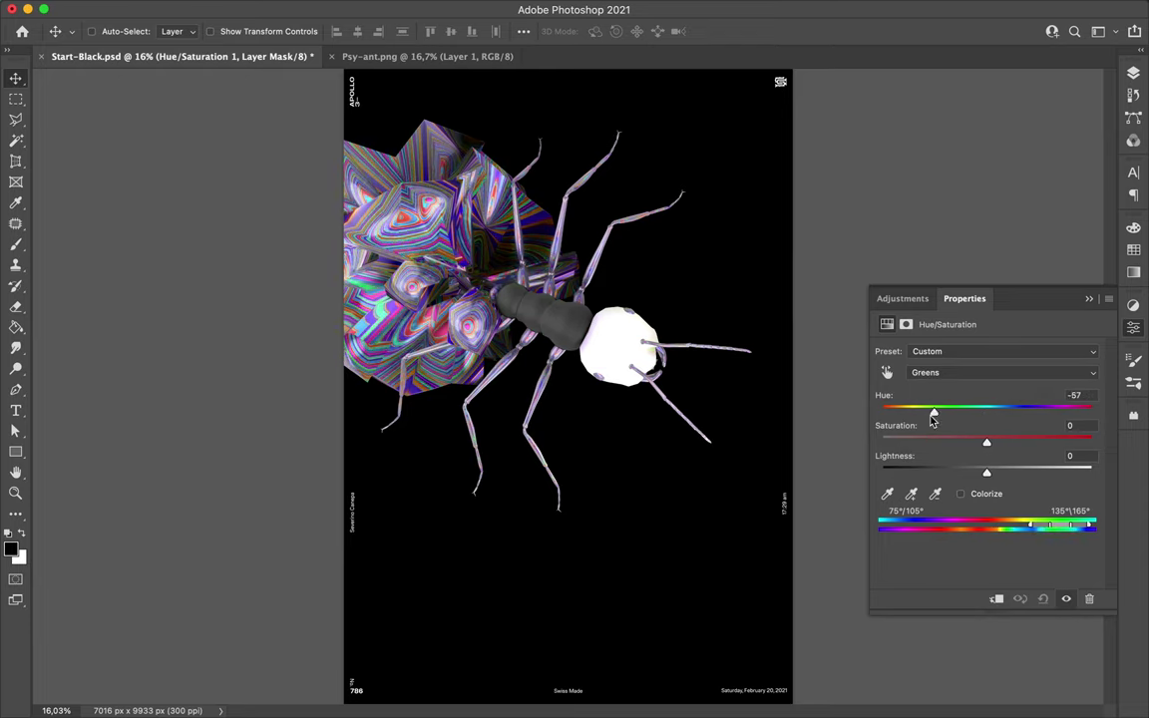
left_click(997, 372)
left_click(997, 391)
mouse_move(1043, 409)
left_mouse_down()
mouse_move(949, 410)
mouse_move(1104, 415)
left_mouse_up()
left_click(998, 372)
left_click(997, 391)
- Reorder the Hue/Saturation 1 layer in the Layers panel and zoom in
left_click(1133, 74)
left_click_drag(987, 185, 998, 187)
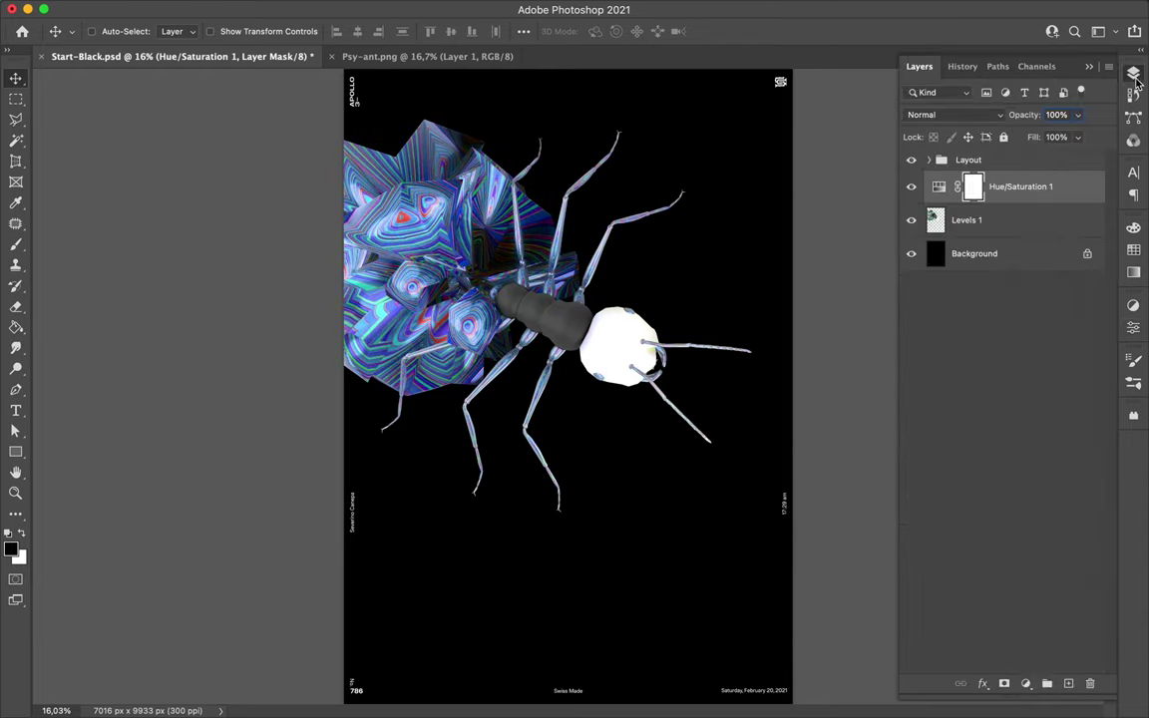
key("ctrl+plus")
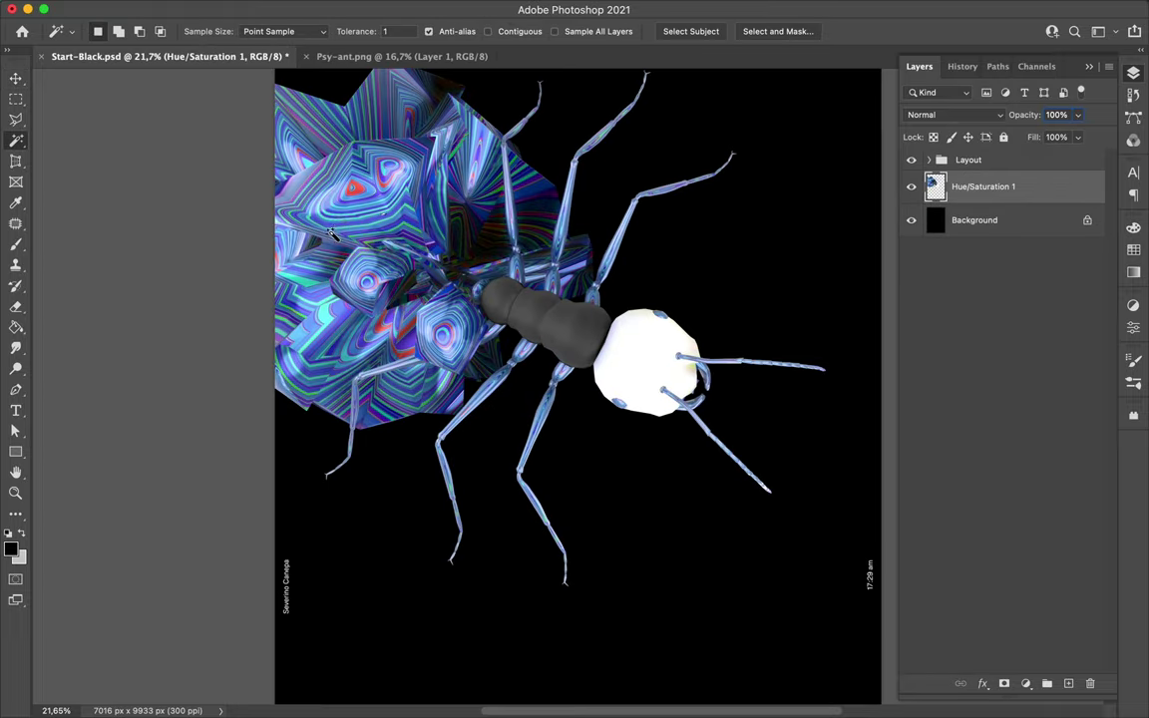
- Copy the ant's similar-coloured pixels to a new layer, Gaussian blur it, and blend with Vivid Light
left_click(827, 175)
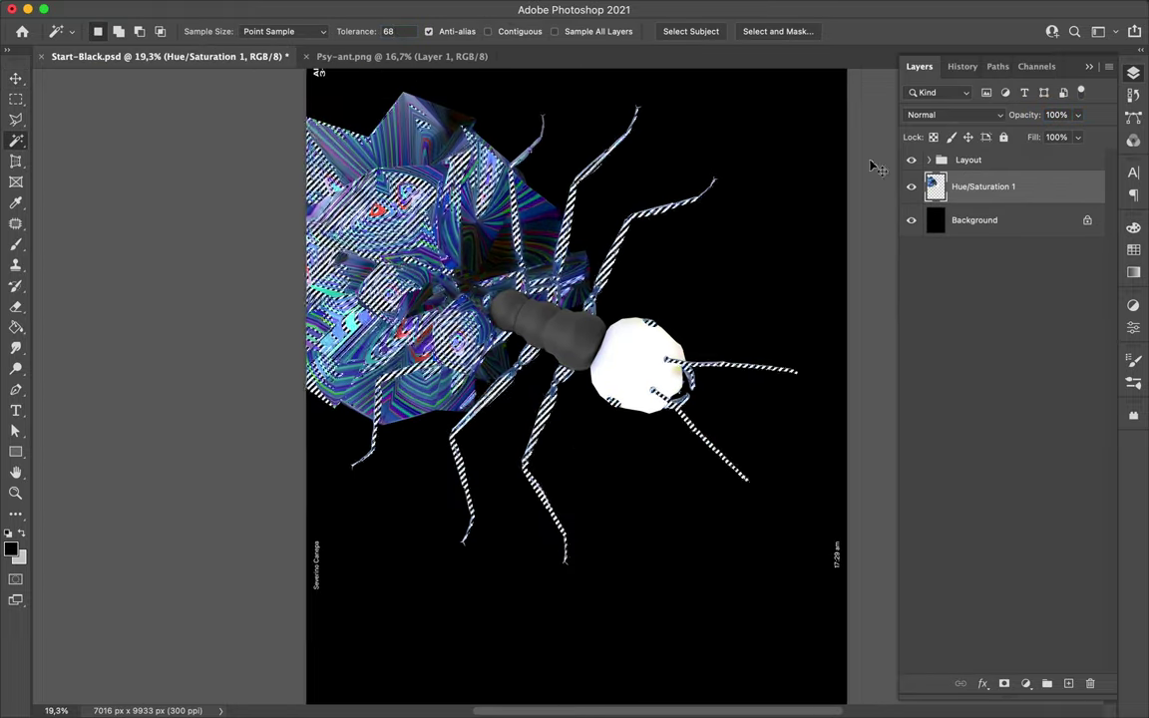
key("ctrl+j")
key("v")
left_click(373, 9)
left_click(648, 272)
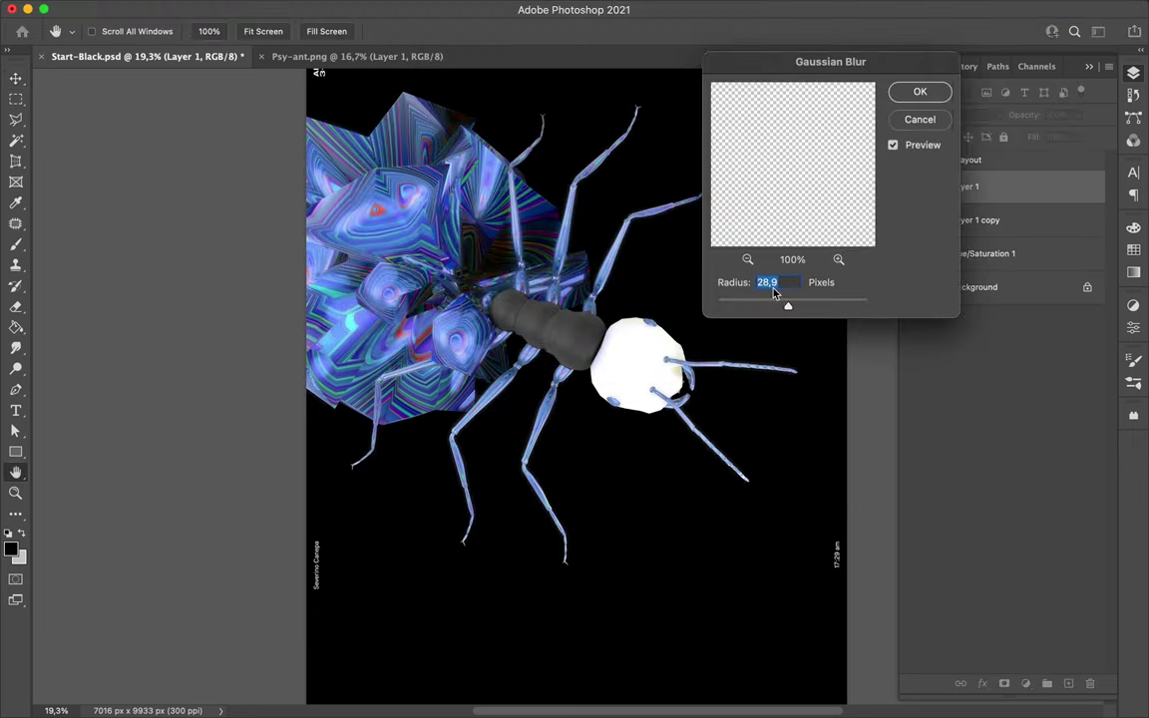
left_click(919, 90)
left_click(947, 115)
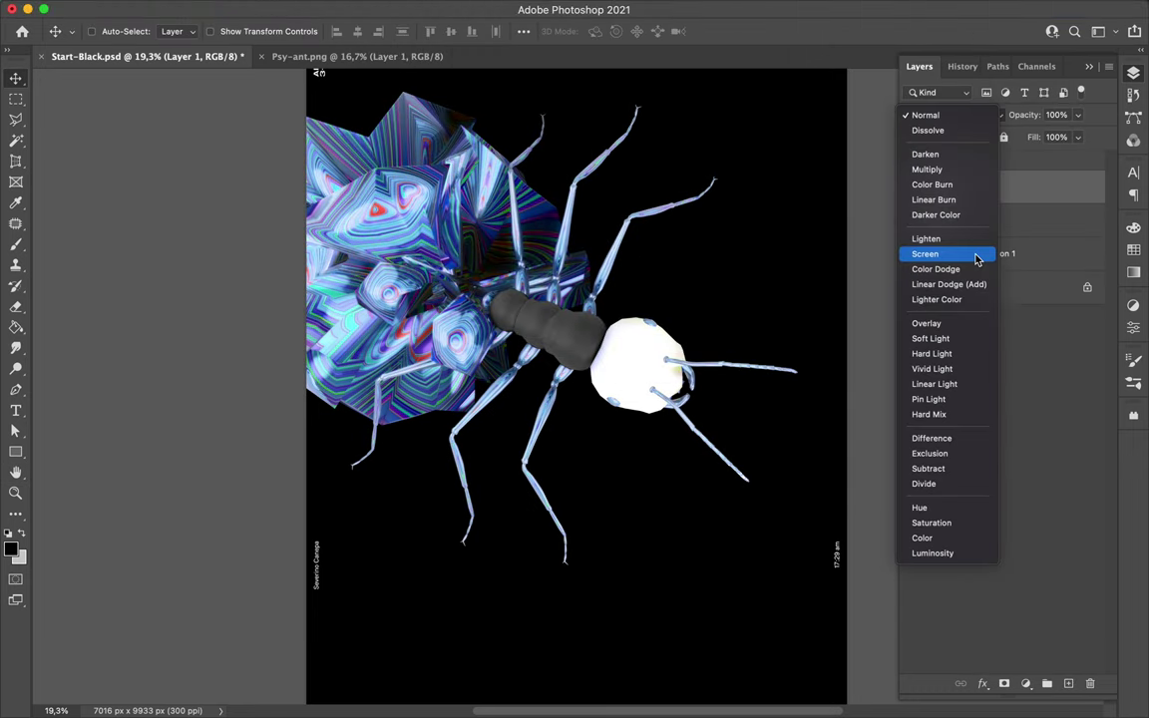
left_click(947, 369)
key("e")
- Apply a vertical motion blur to Layer 1 copy and duplicate it
left_click(1008, 228)
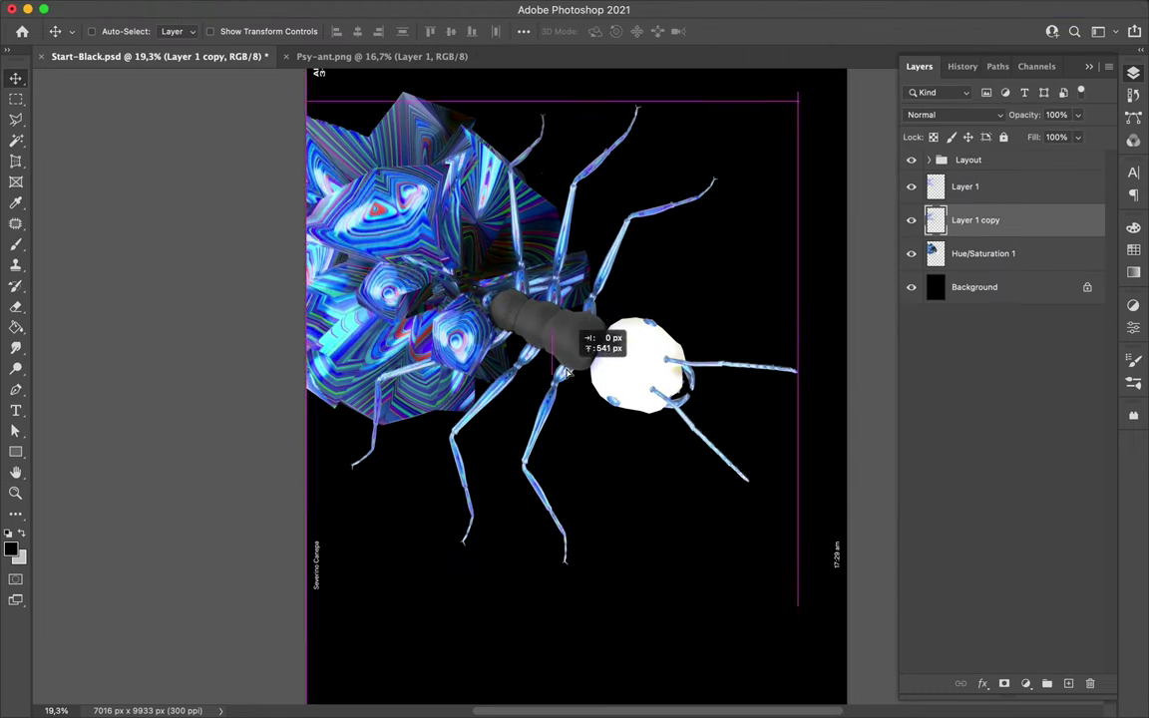
left_click(373, 9)
left_click(668, 301)
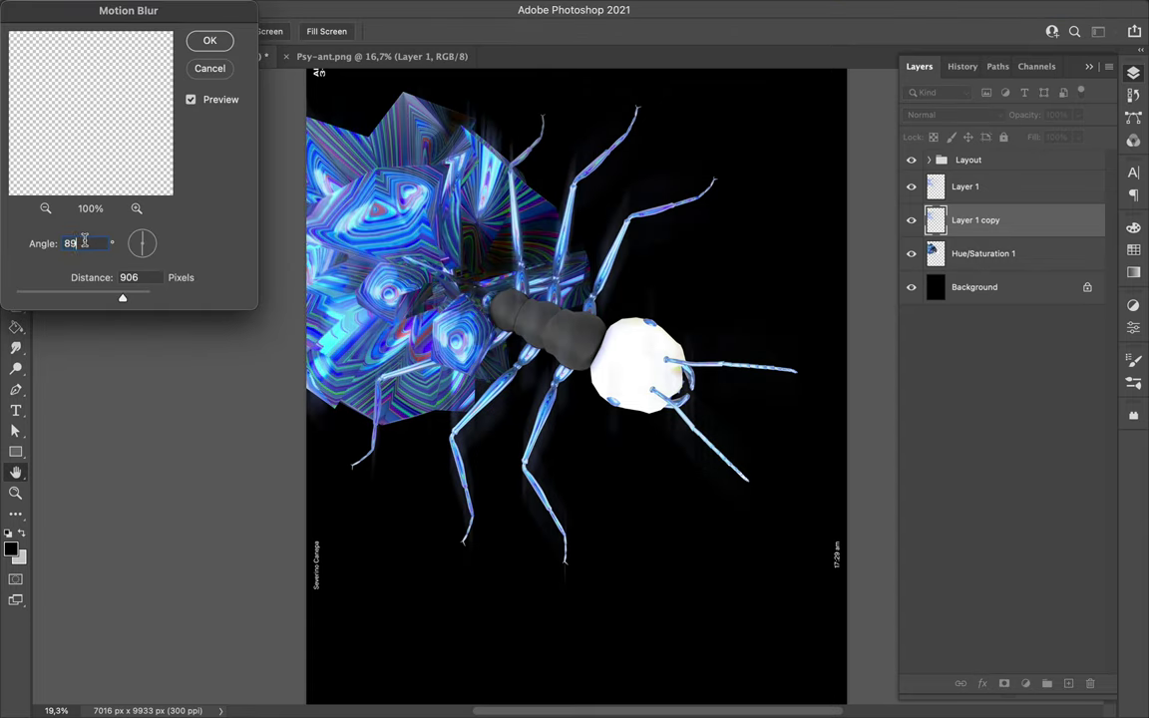
key("Return")
key("ctrl+j")
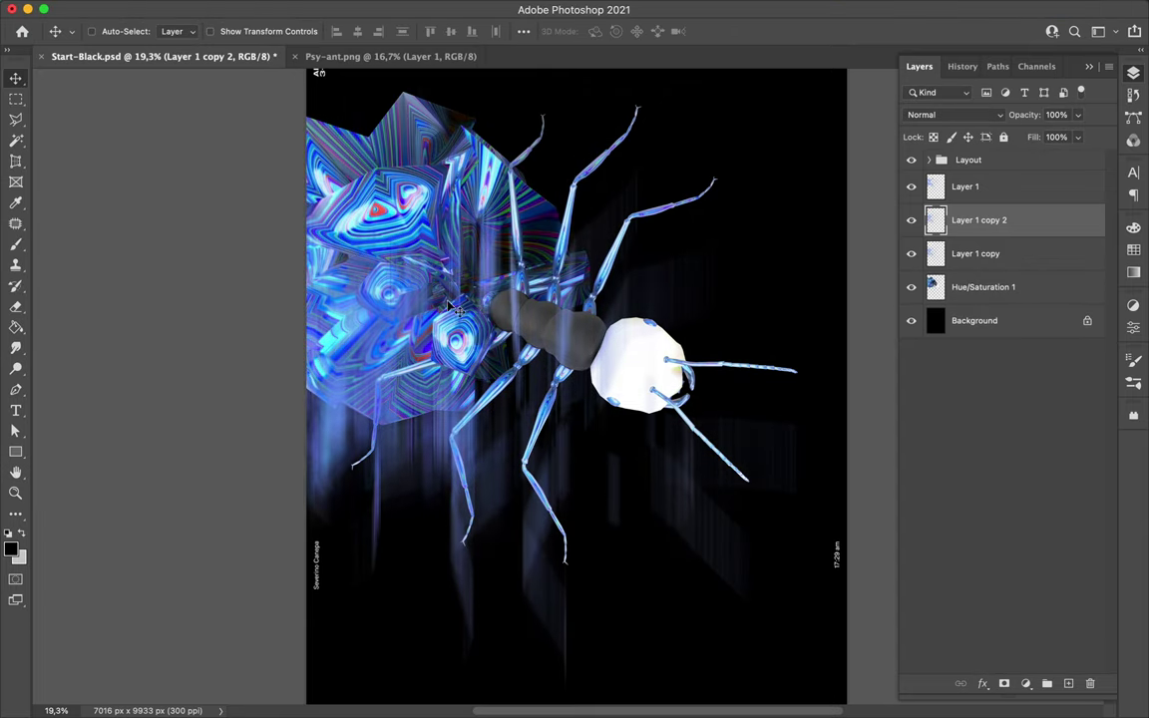
- Move both ant copies beneath Hue/Saturation 1, hide Layer 1, and object-select the abdomen
left_click(1008, 256)
left_click(1005, 221, "shift")
left_click_drag(1004, 231, 983, 299)
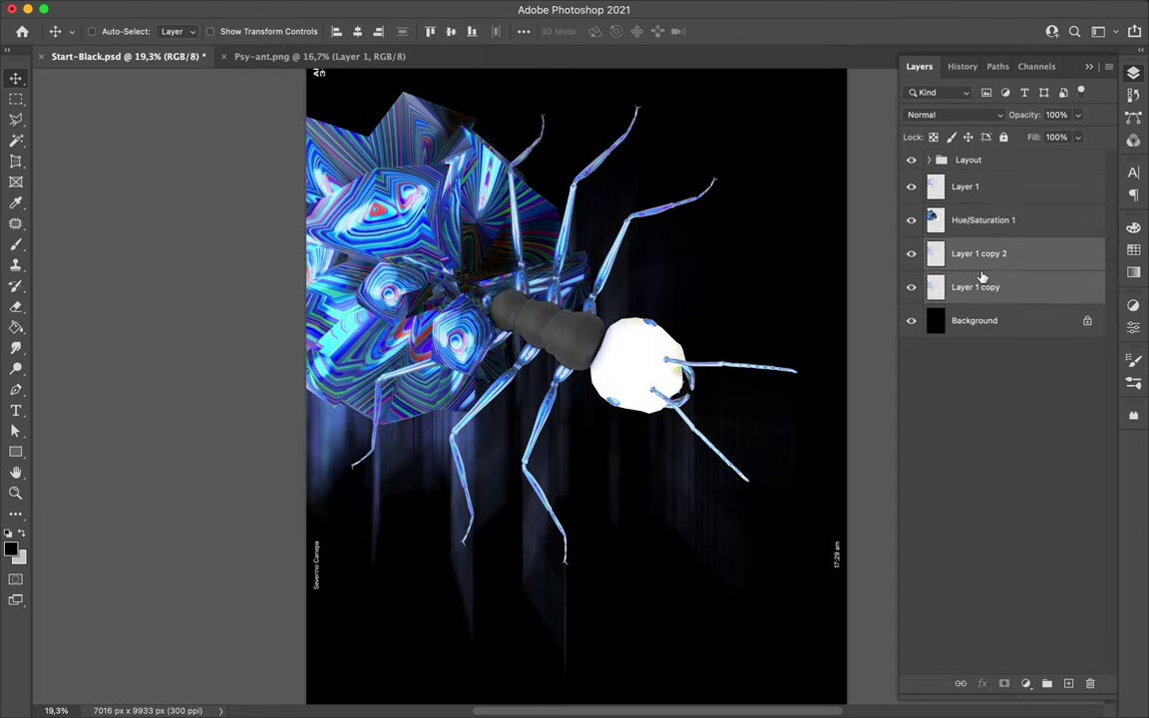
left_click(982, 219)
key("w")
left_click(910, 187)
left_click_drag(308, 95, 574, 409)
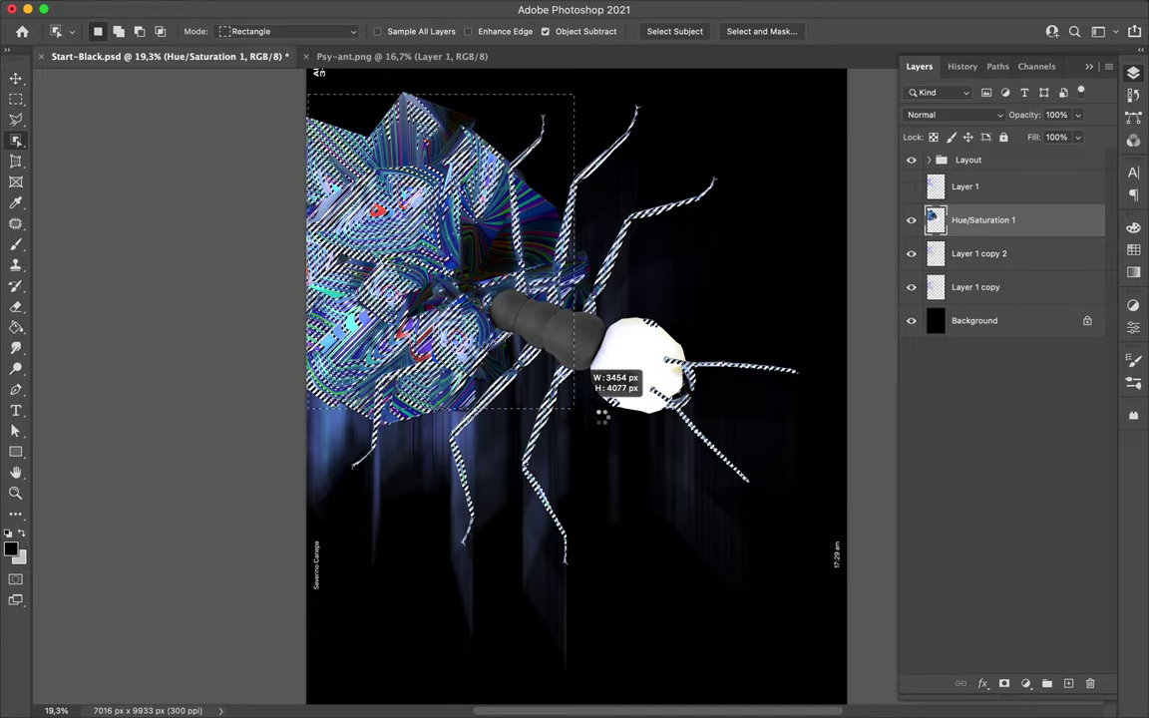
- Copy the abdomen to a new layer, blur it, and set Hard Light at about half fill
key("v")
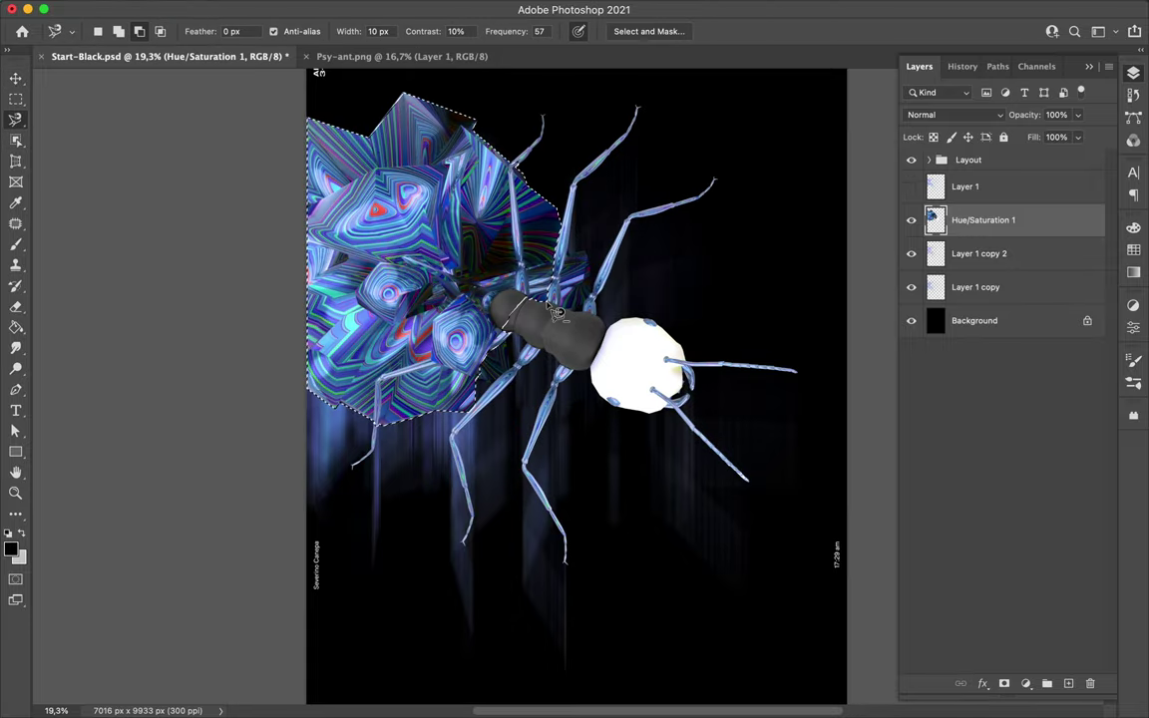
key("ctrl+j")
key("v")
key("ctrl+alt+f")
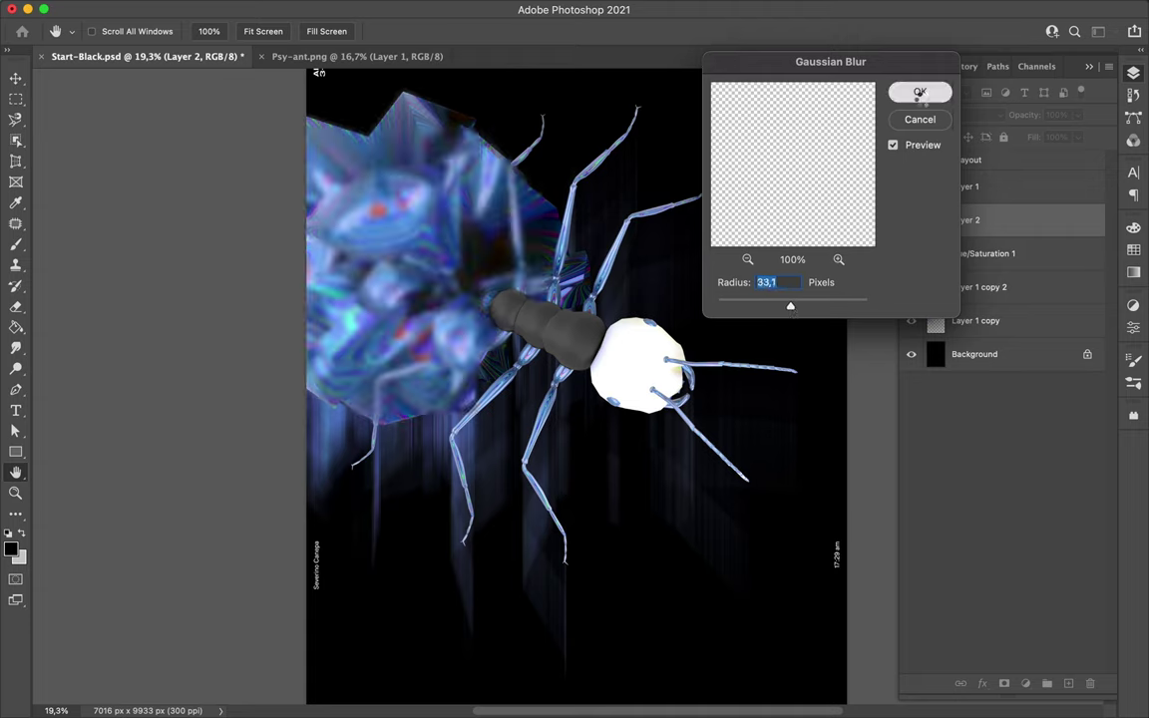
left_click(911, 91)
left_click(954, 115)
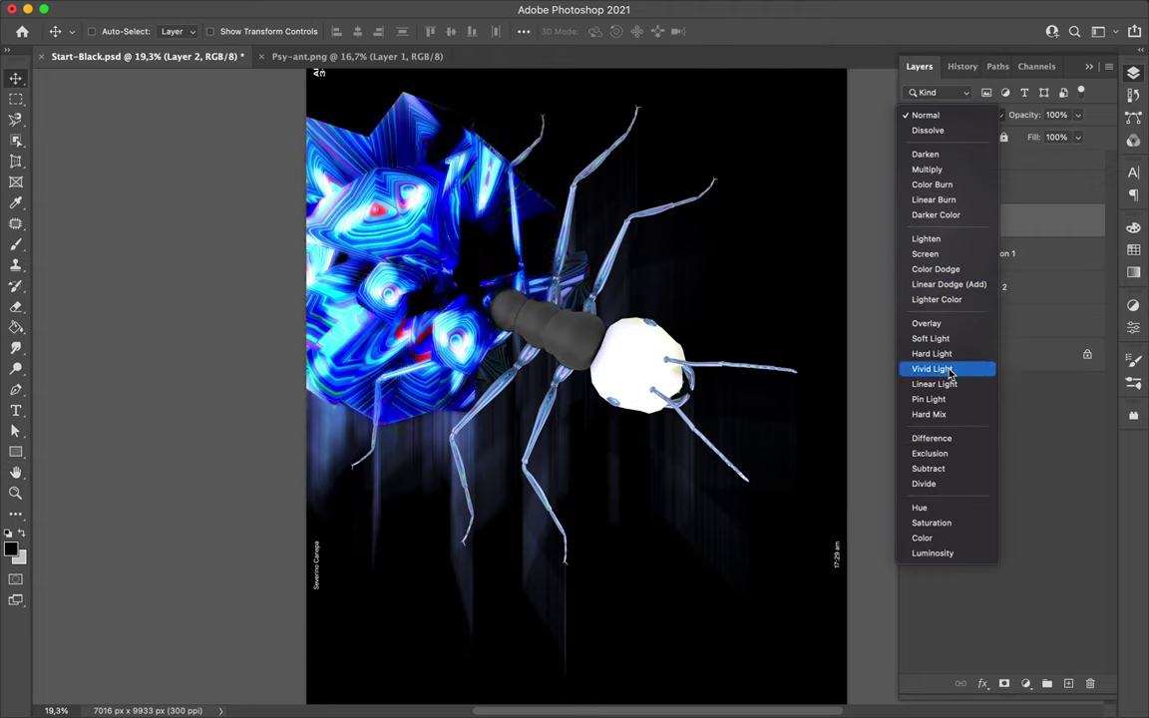
left_click(932, 354)
left_click_drag(1077, 137, 1037, 163)
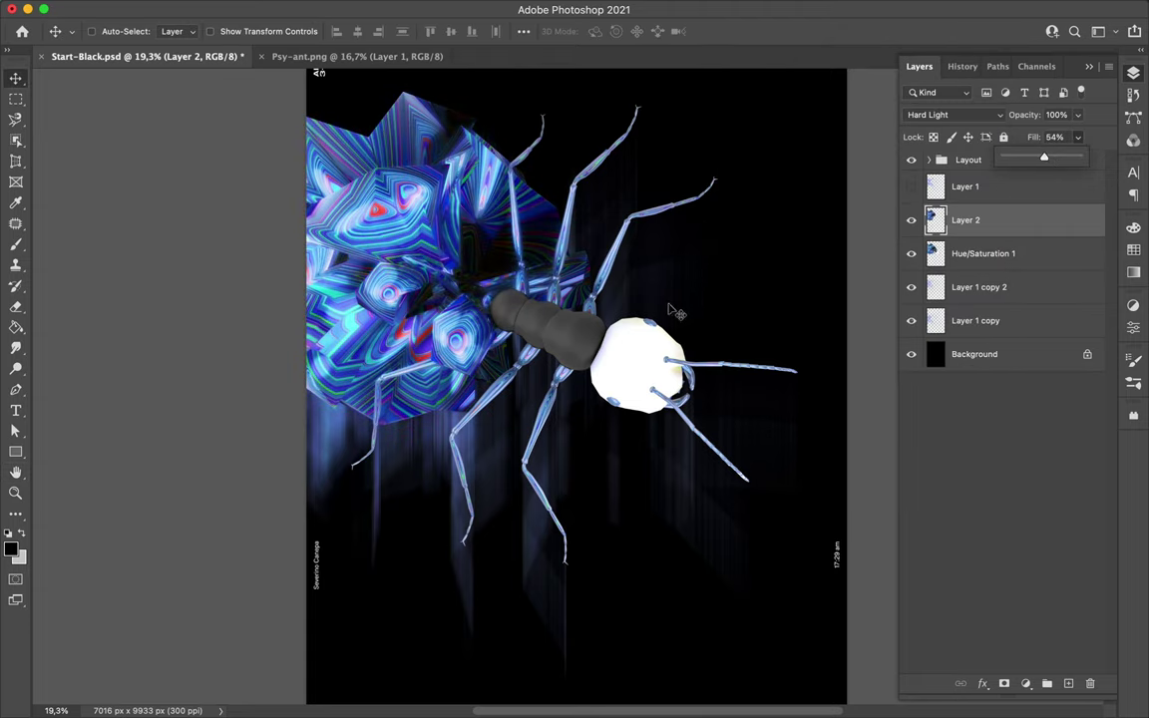
- Apply High Pass to the duplicate and set it to Overlay with 5% fill
key("ctrl+alt+f")
left_click_drag(116, 256, 51, 257)
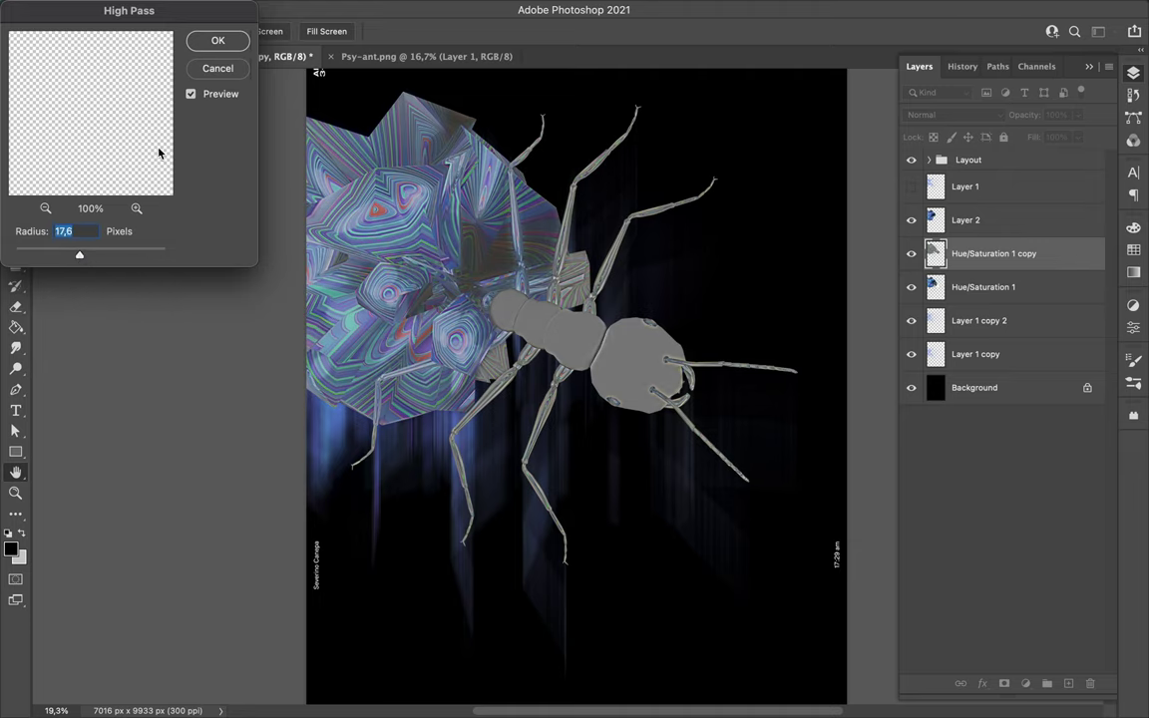
left_click(217, 40)
left_click(954, 115)
left_click(925, 321)
left_click_drag(1077, 137, 916, 218)
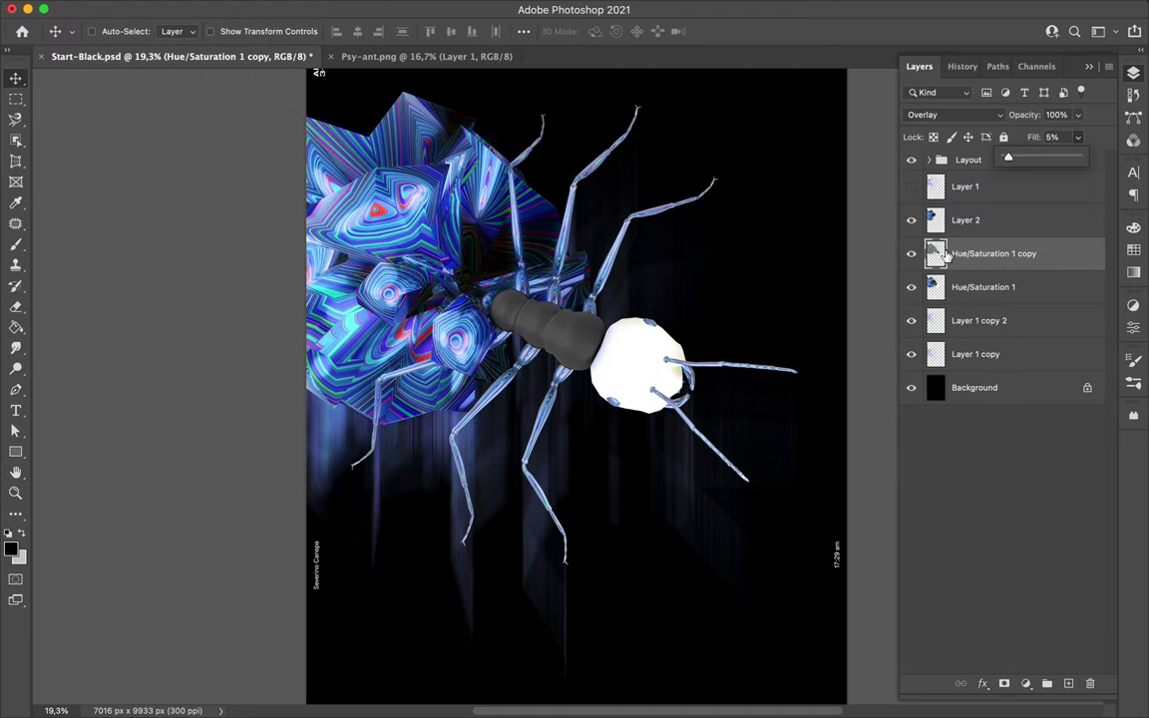
- Duplicate the ant layer to the bottom of the layer stack
scroll(710, 293, "down", 2)
left_click_drag(990, 290, 987, 379)
key("ctrl+t")
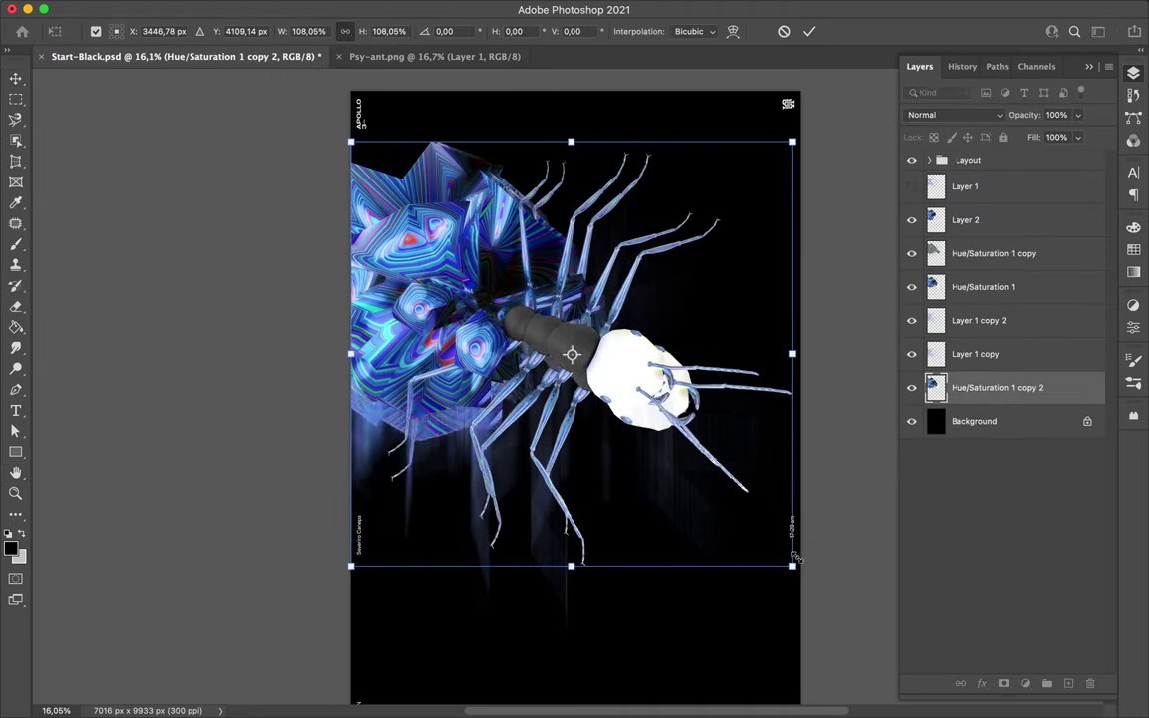
- Enlarge the bottom ant copy to about 108%
key("Return")
left_click_drag(758, 299, 790, 302)
left_click(920, 119)
- Sample a lighter teal from the abdomen with the Eyedropper and add a new layer
key("i")
left_click(460, 259)
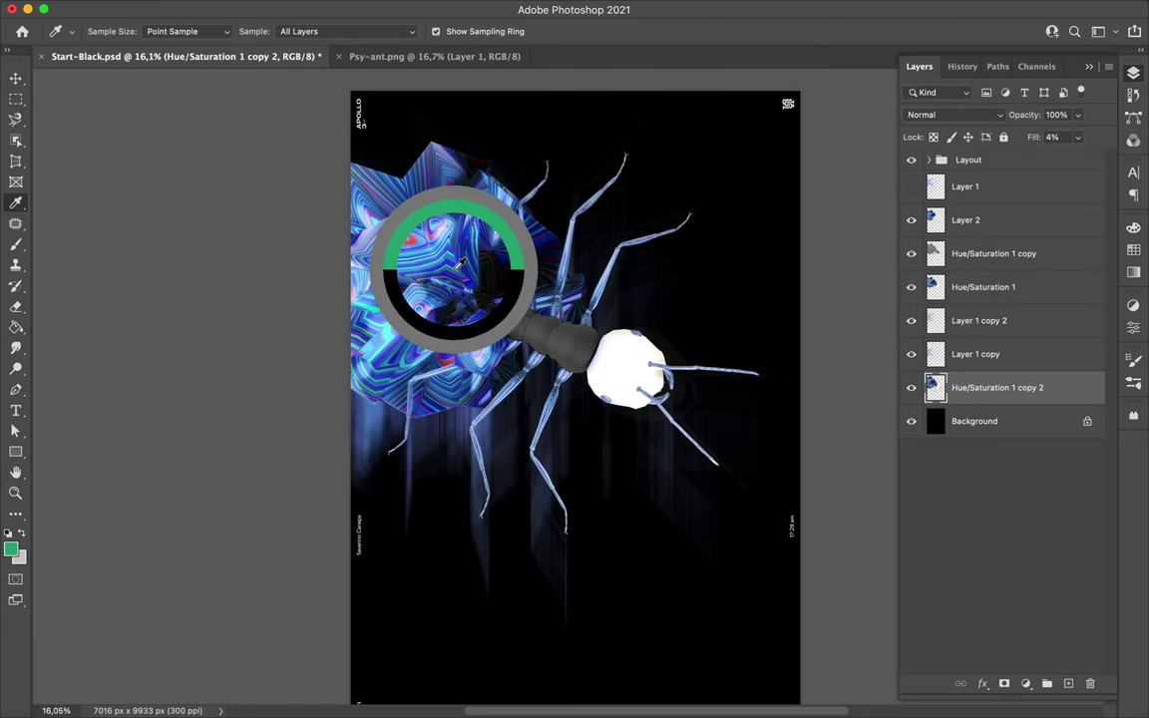
left_click_drag(454, 261, 394, 230)
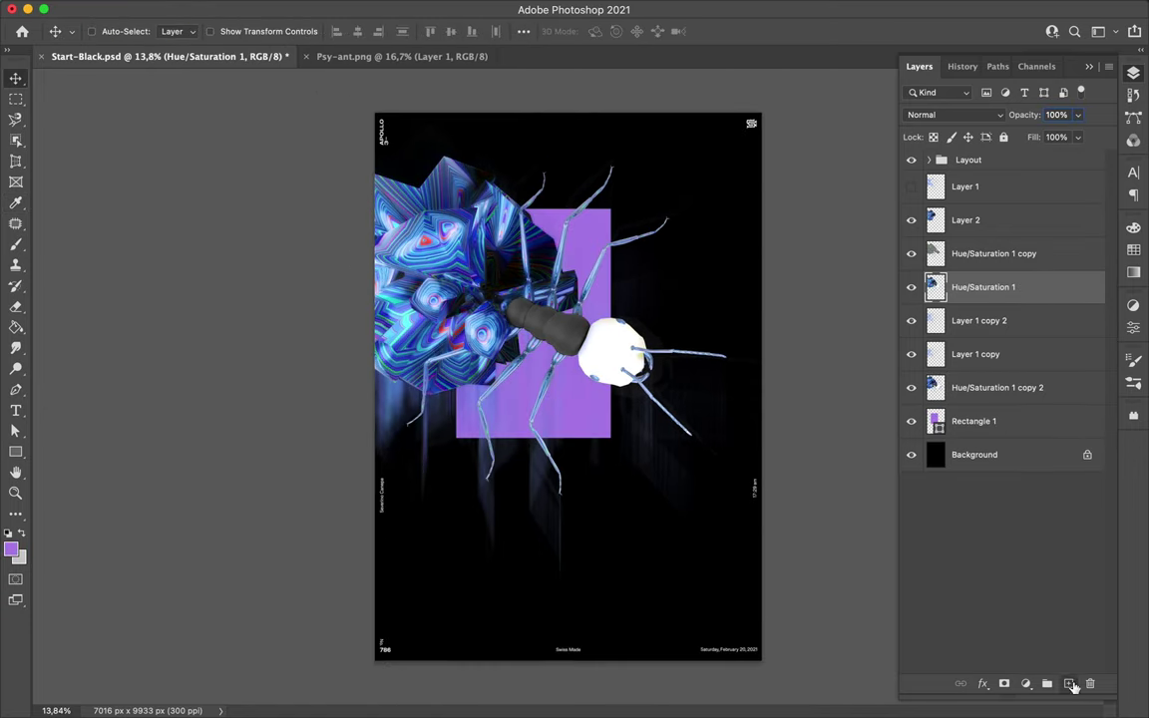
left_click(1070, 684)
left_click(373, 9)
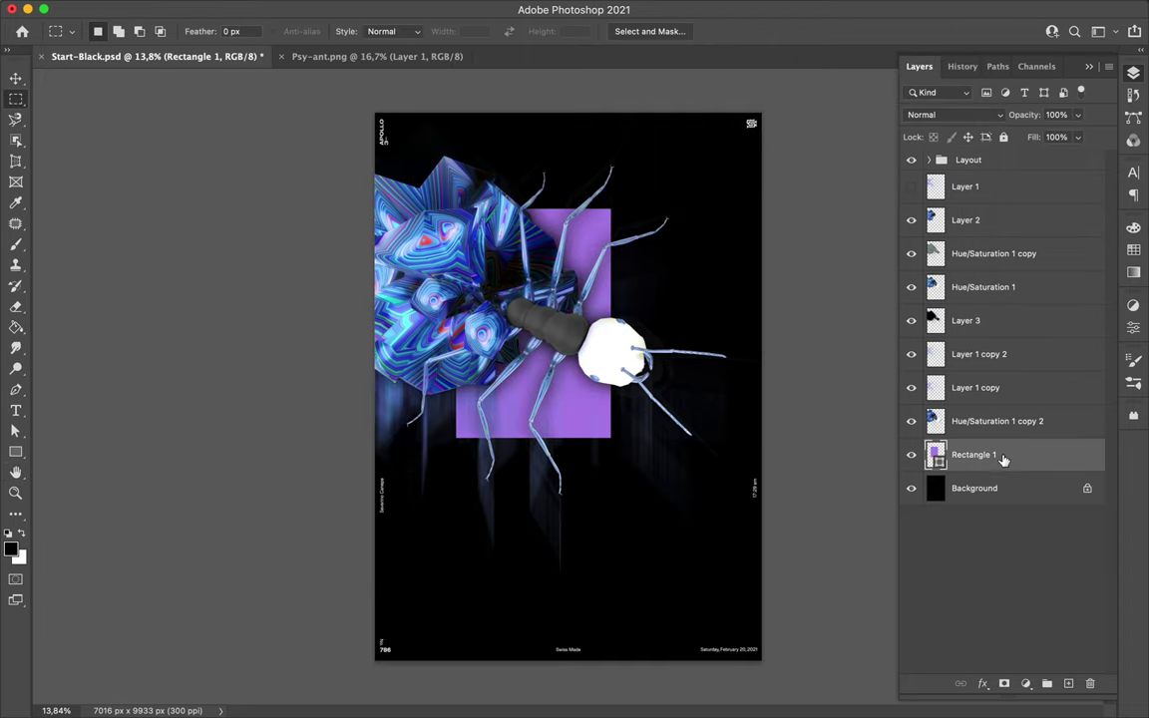
- Apply the Sketch > Graphic Pen filter to the rectangle copy in the Filter Gallery
left_click(419, 98)
left_click(753, 299)
left_click(872, 488)
left_click(749, 423)
left_click(883, 404)
left_click(884, 456)
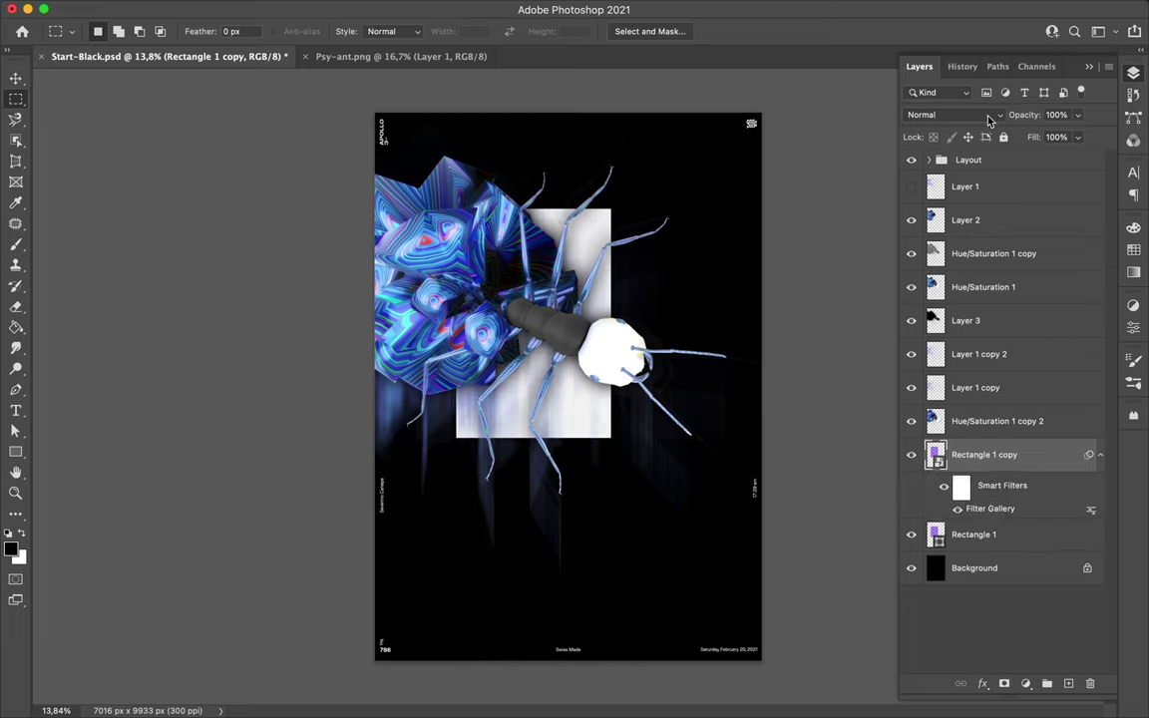
- Set the textured copy to Exclusion blending and add a Gaussian Blur of radius 0,6
left_click(917, 115)
left_click(957, 454)
left_click(1002, 536)
left_click(938, 115)
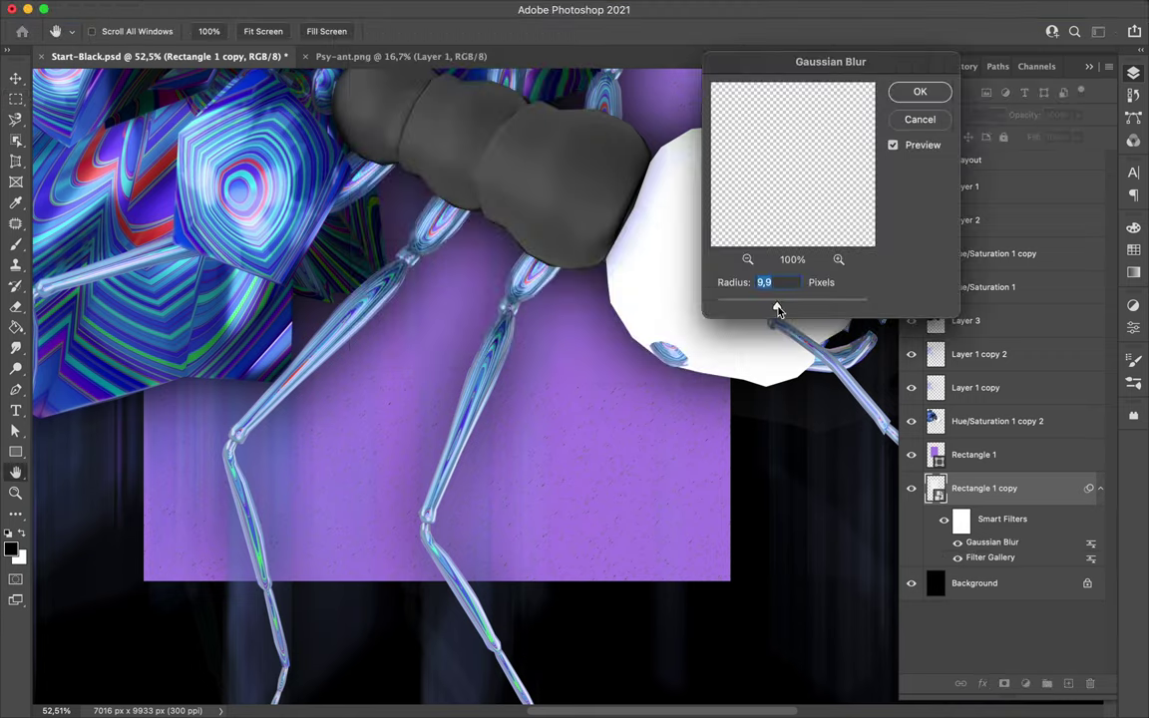
left_click_drag(724, 310, 724, 310)
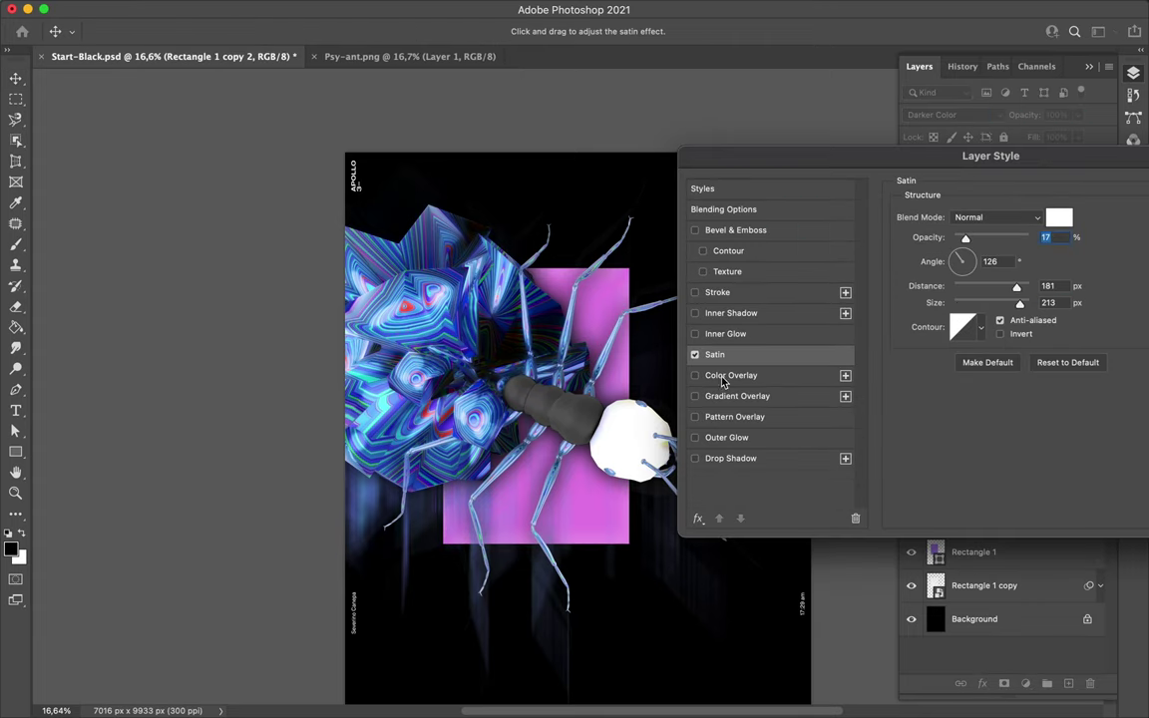
- Enable Bevel & Emboss on Rectangle 1 copy 2 and switch it to Linear Dodge (Add) blending
left_click(758, 230)
left_click_drag(986, 168, 896, 57)
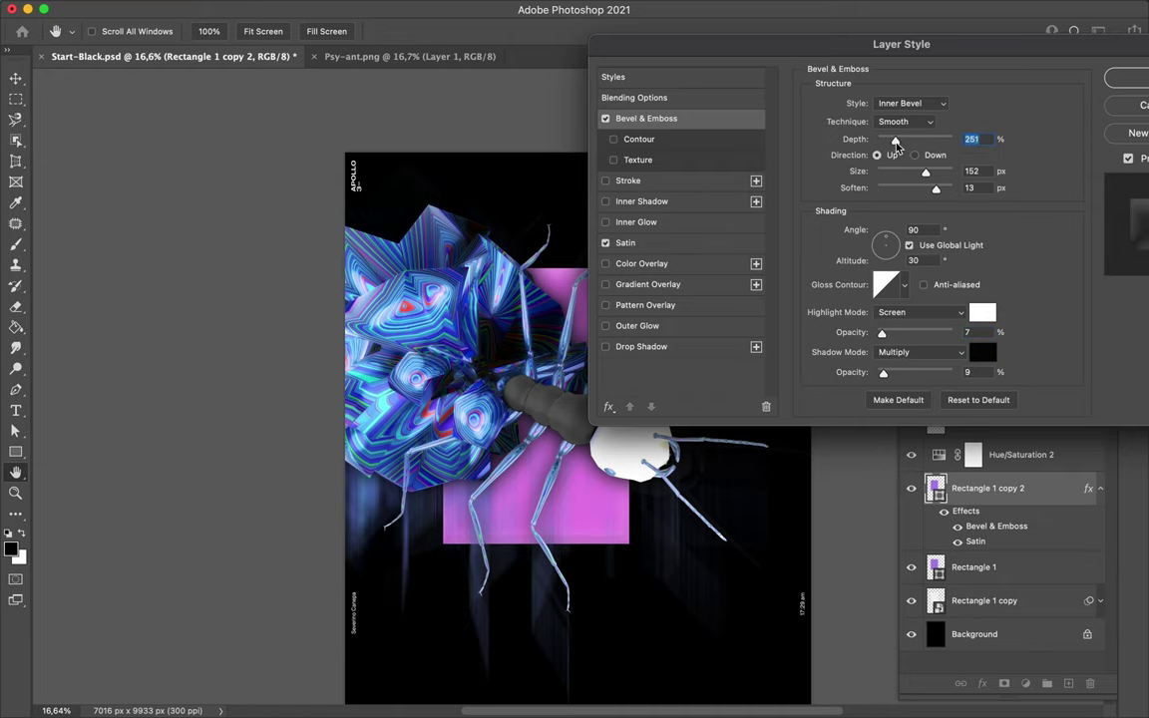
left_click(1100, 488)
left_click(953, 115)
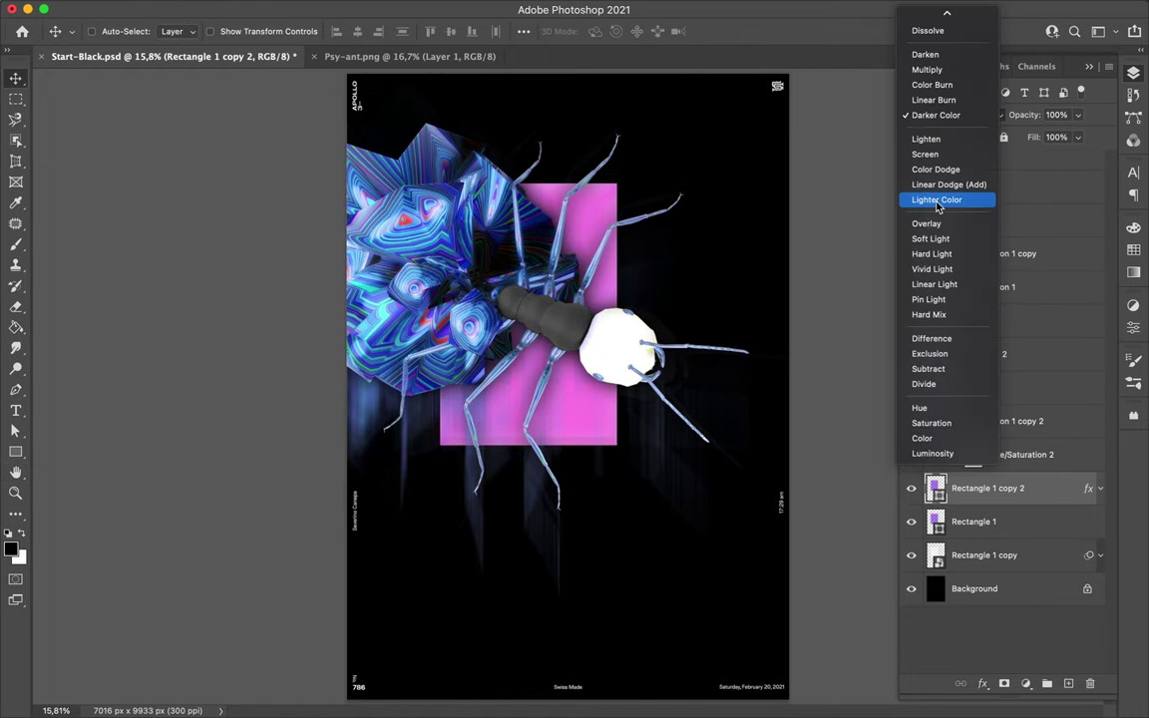
left_click(932, 188)
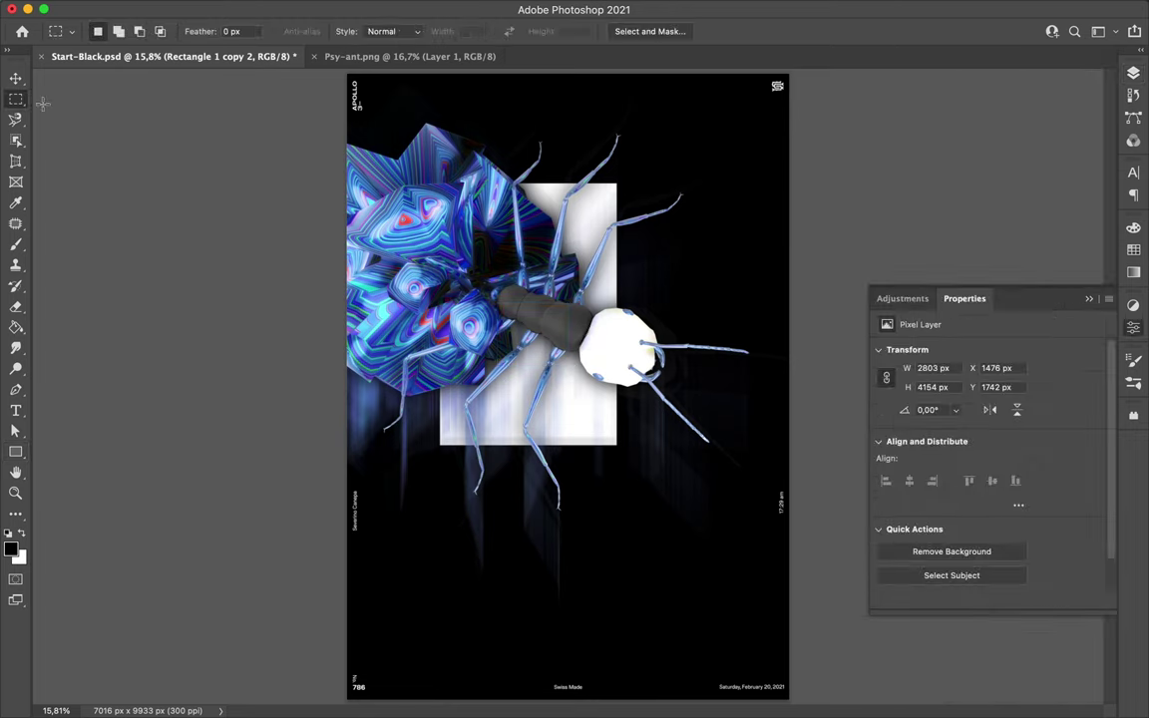
- Apply a slight blur, Alt-drag a white circle copy to the lower right, and select Hue/Saturation 2
left_click(374, 10)
left_click(415, 33)
left_click(920, 93)
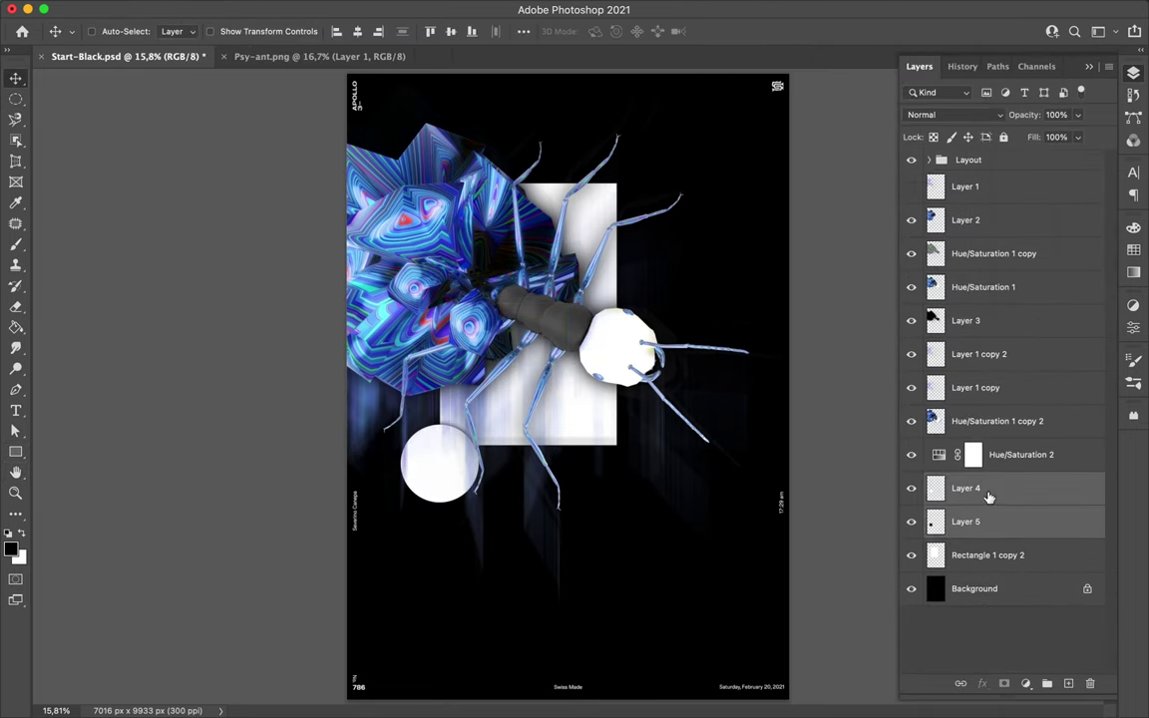
left_click_drag(483, 157, 601, 432)
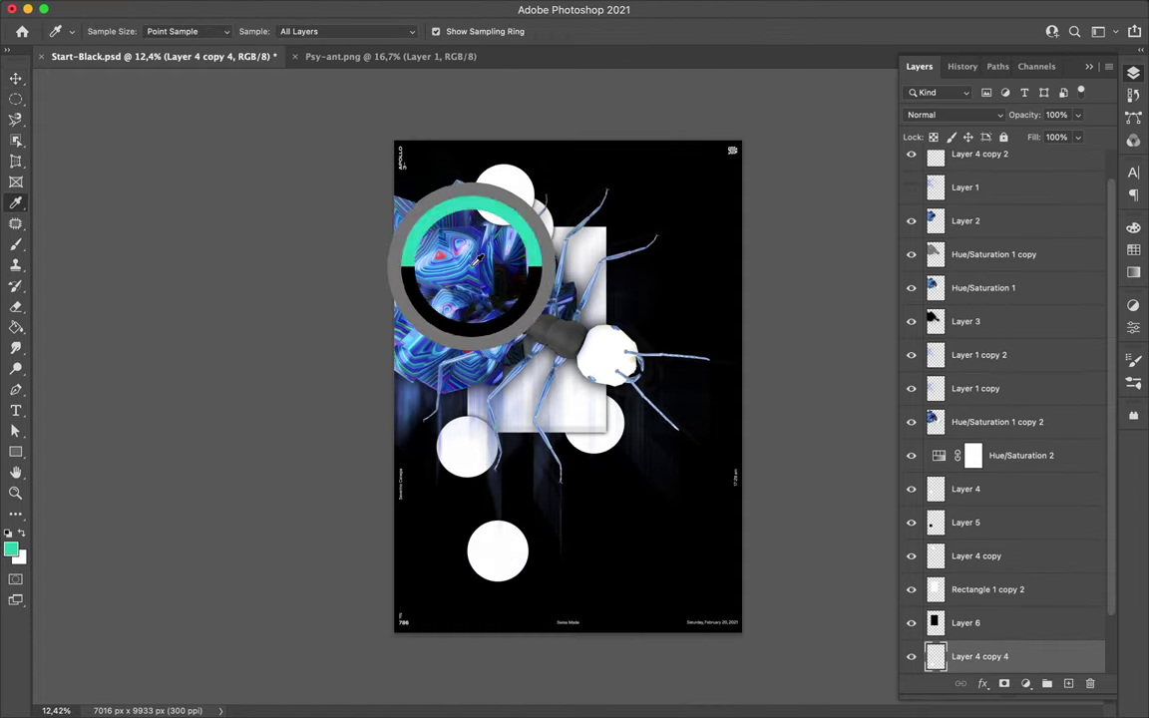
left_click(1010, 351)
scroll(1028, 512, "up", 3)
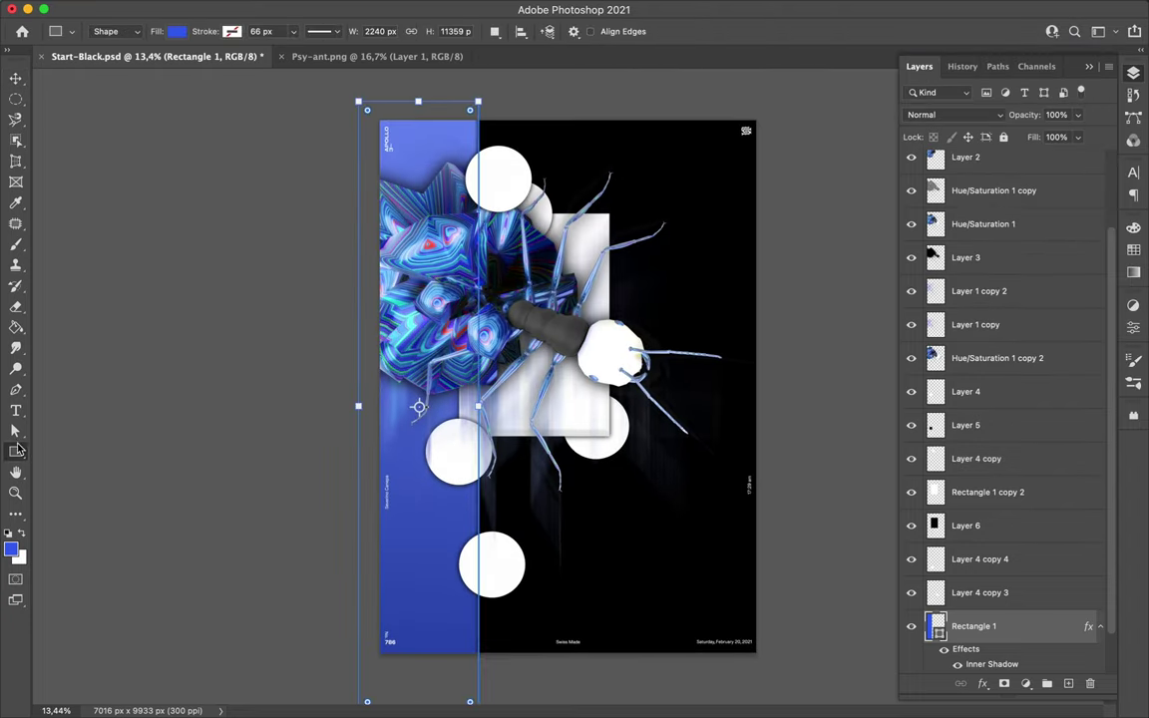
- Draw a large top-left ellipse and tune its Gradient Overlay opacity, trying Vivid Light blending
left_click_drag(618, 715, 623, 564)
key("v")
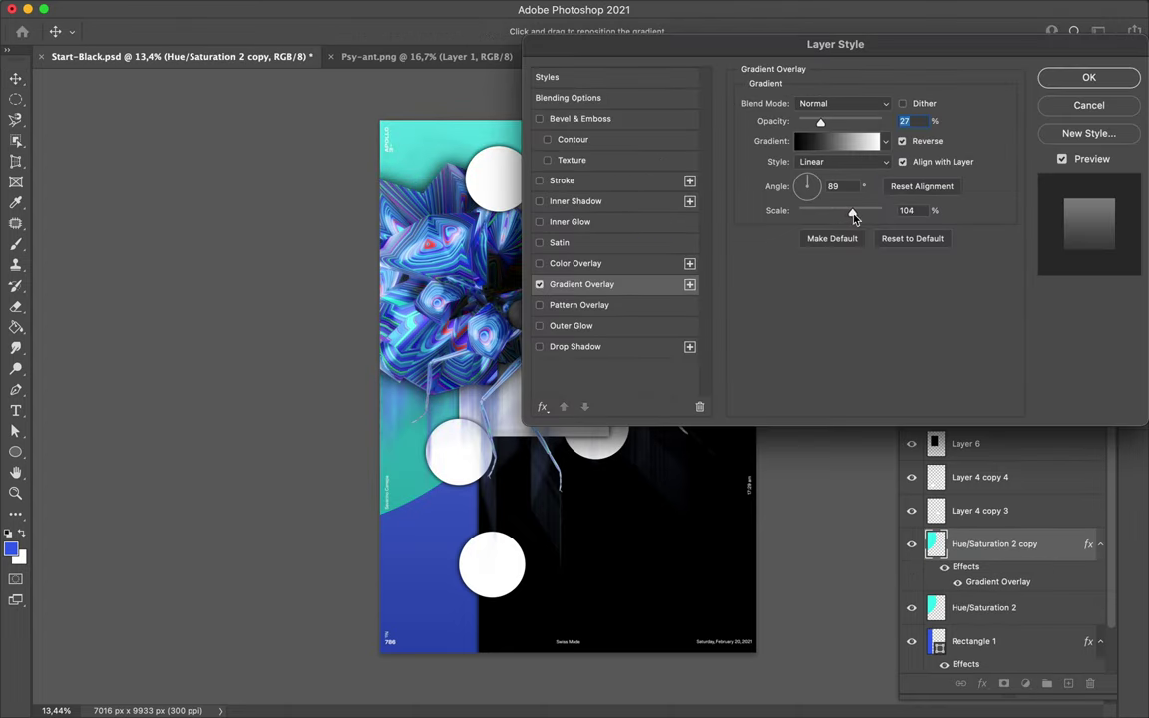
left_click_drag(863, 124, 850, 121)
left_click(843, 103)
left_click(828, 308)
left_click(843, 103)
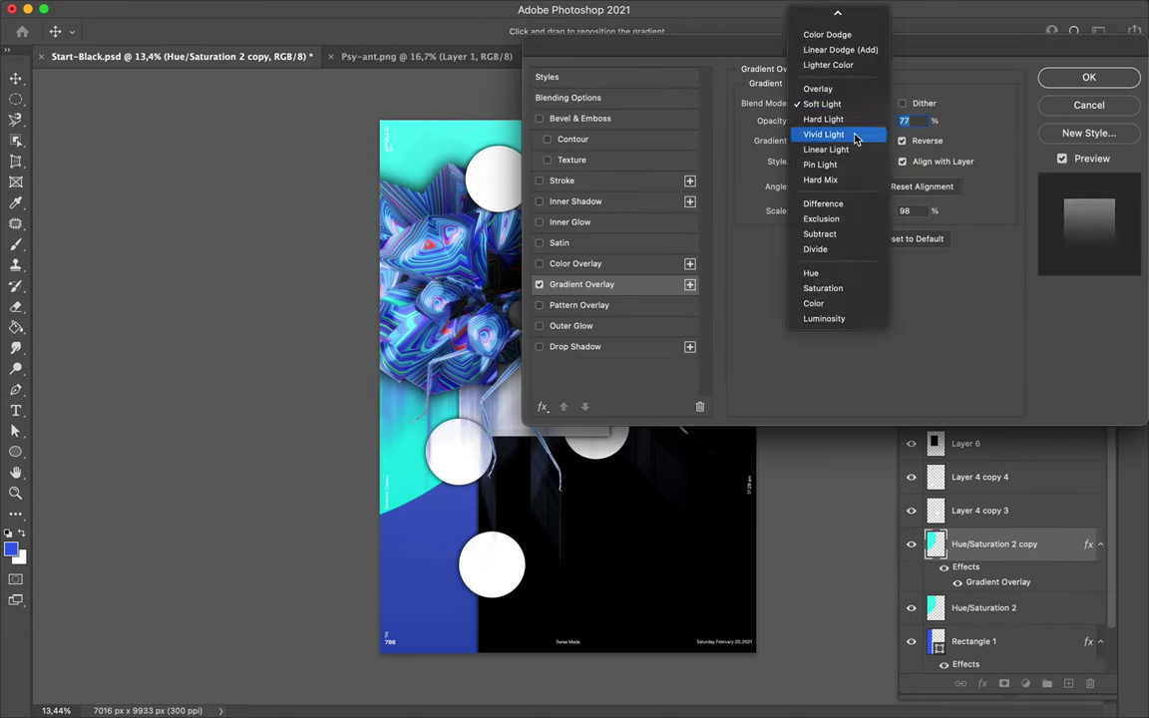
left_click(843, 103)
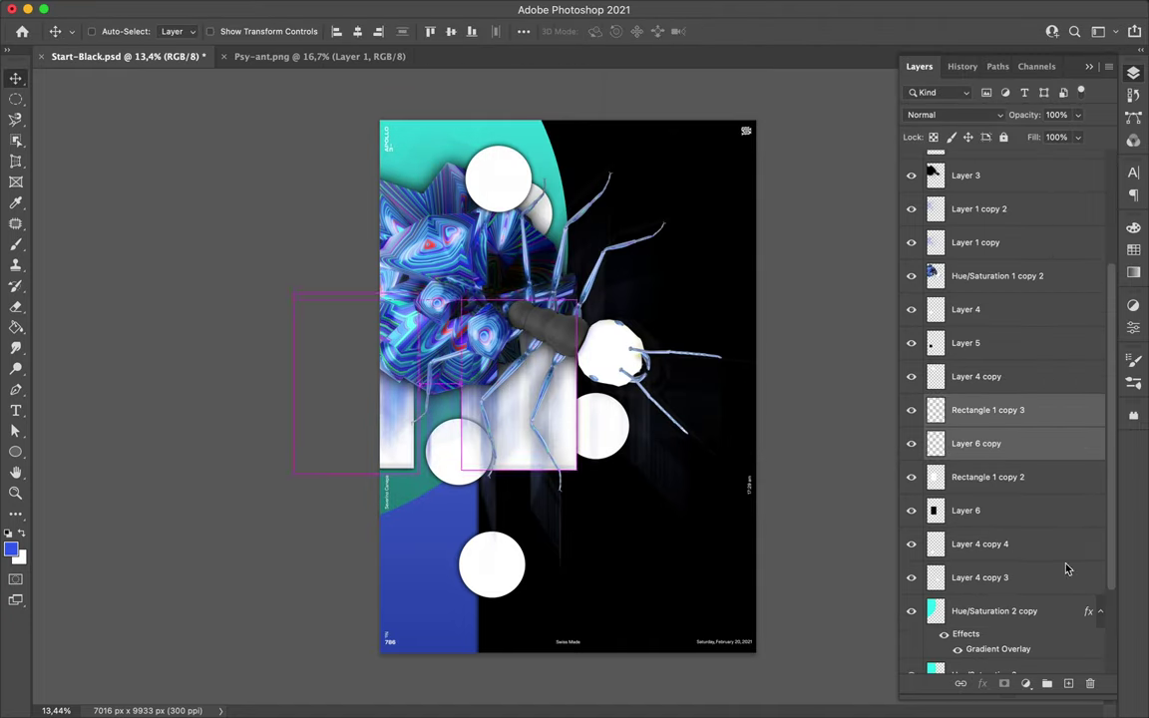
- Delete the old white rectangle layers after reordering the copies
left_click_drag(987, 426, 992, 323)
left_click(987, 582)
key("ctrl+t")
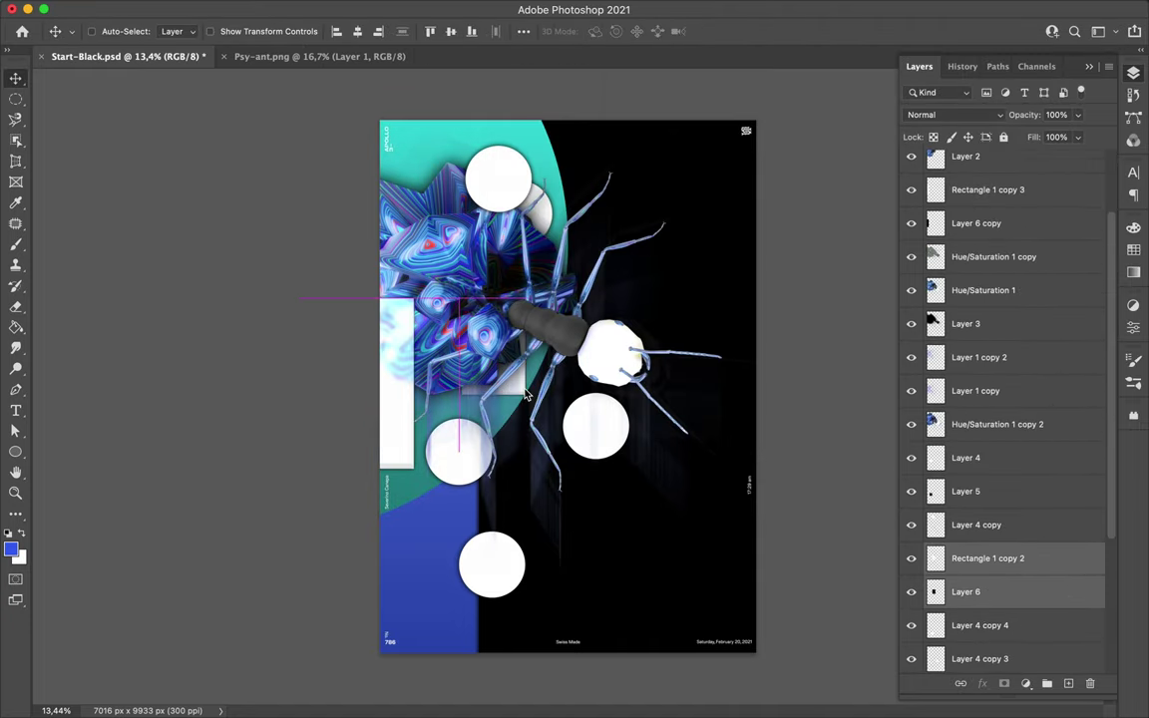
key("Delete")
- Duplicate the blurred abdomen glow layer and move a white circle higher on the poster
left_click(958, 528)
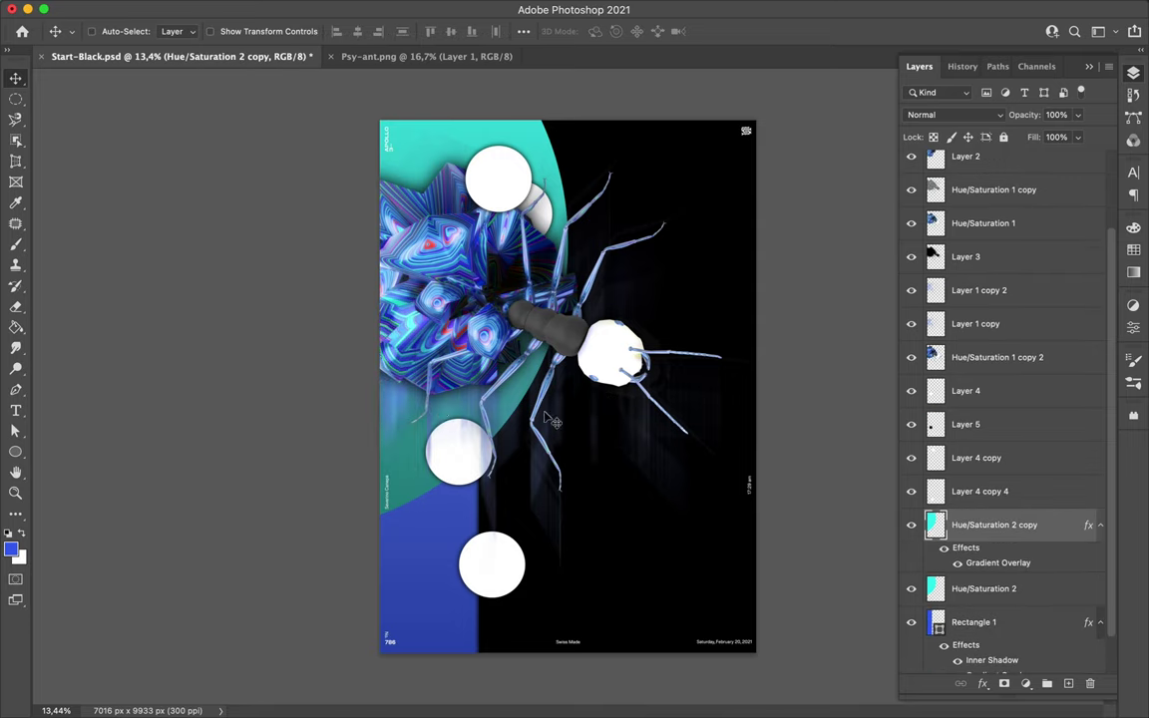
scroll(978, 299, "up", 3)
left_click(977, 230)
left_click_drag(638, 329, 687, 295)
key("ctrl+bracketleft")
key("ctrl+bracketleft")
key("ctrl+bracketleft")
mouse_move(712, 361)
left_mouse_down()
mouse_move(457, 357)
mouse_move(460, 344)
left_mouse_up()
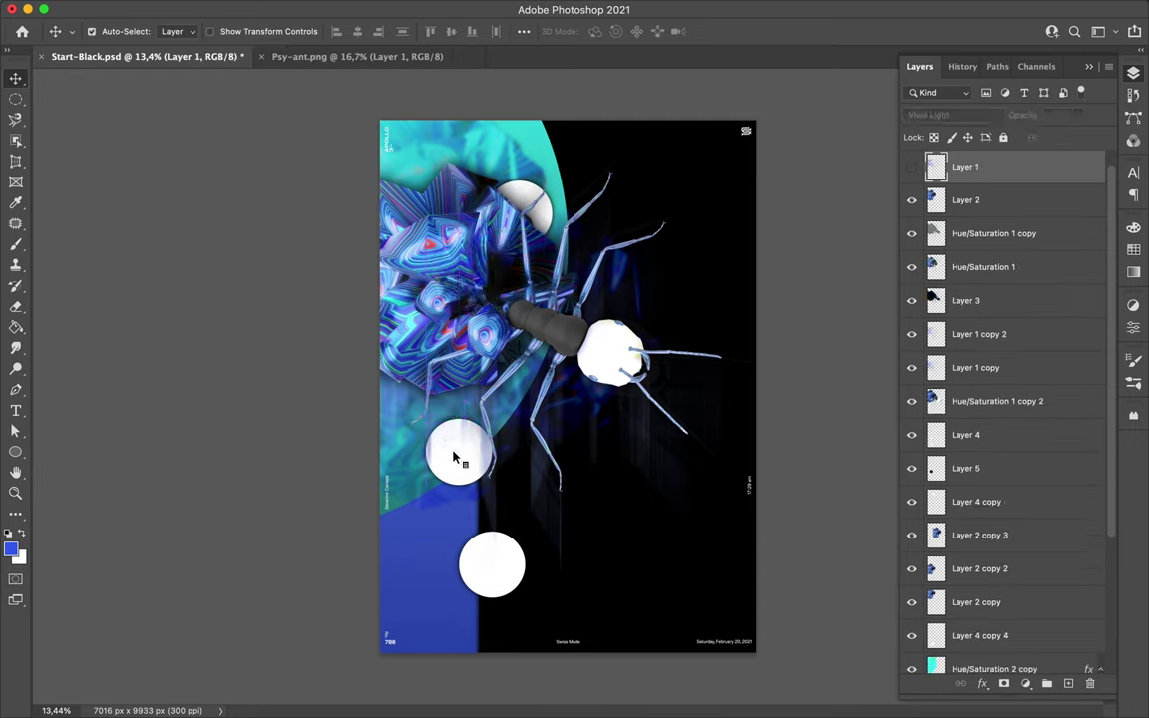
left_click_drag(454, 457, 444, 399)
left_click(519, 576)
- Draw a thin blue bar across the top, duplicate it, colour the copy red, and move it down-right
left_click_drag(671, 157, 699, 161)
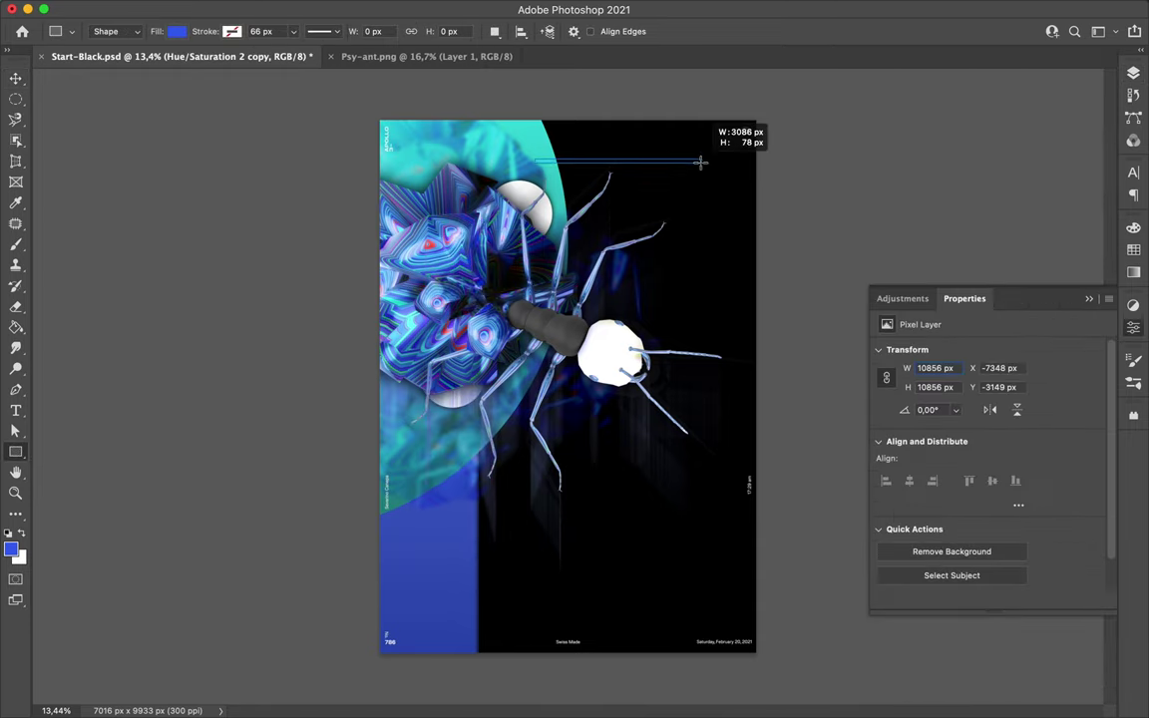
key("v")
key("F7")
left_click(979, 555)
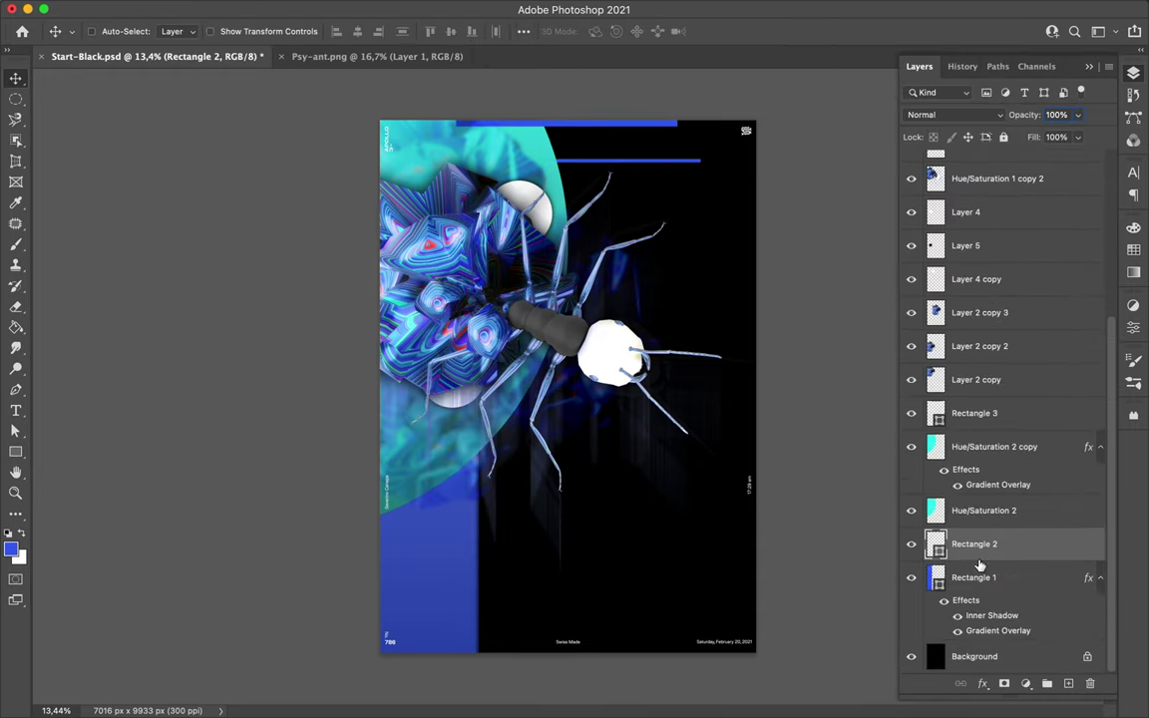
left_click_drag(653, 170, 653, 165)
key("i")
key("F7")
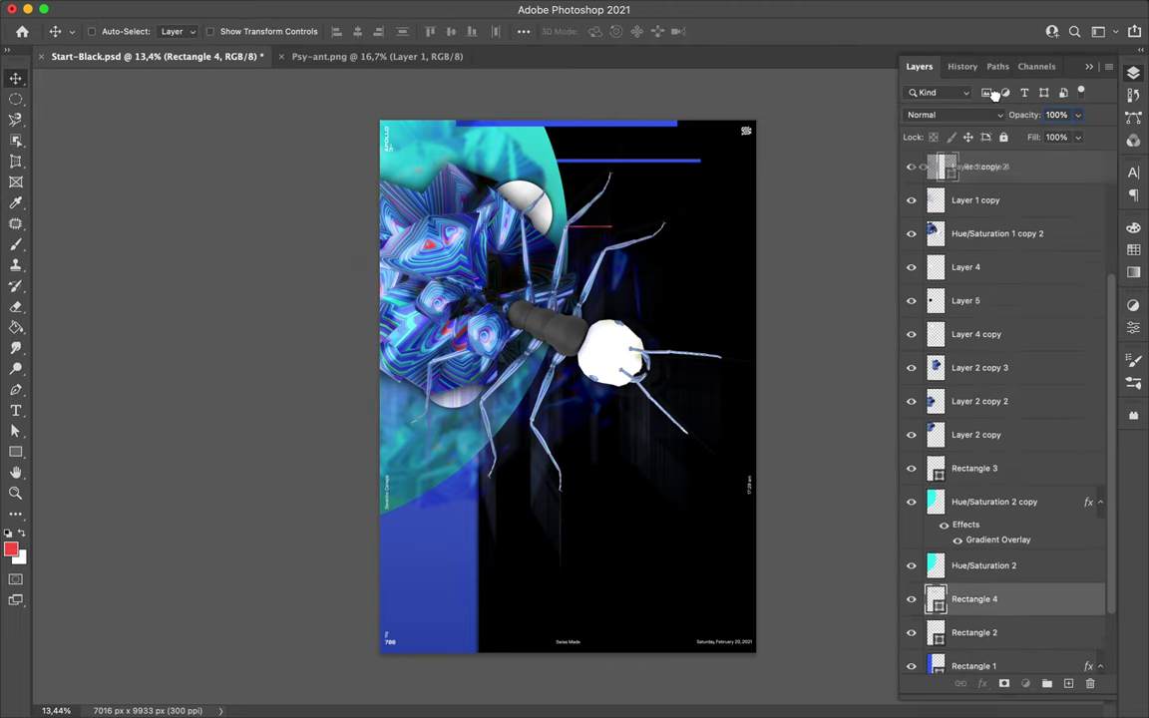
left_click_drag(594, 233, 616, 257)
key("Return")
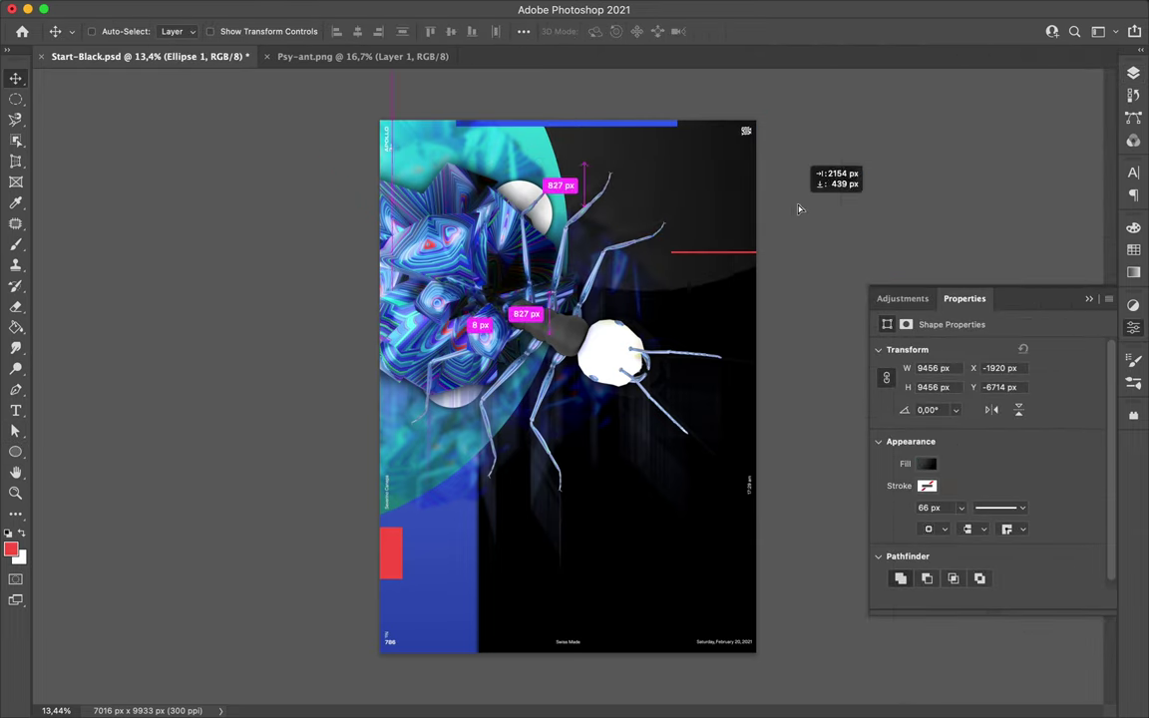
- Move the dark circle down-right and draw a tall narrow dark bar on the left
left_click_drag(787, 192, 826, 351)
key("u")
left_click_drag(424, 244, 451, 546)
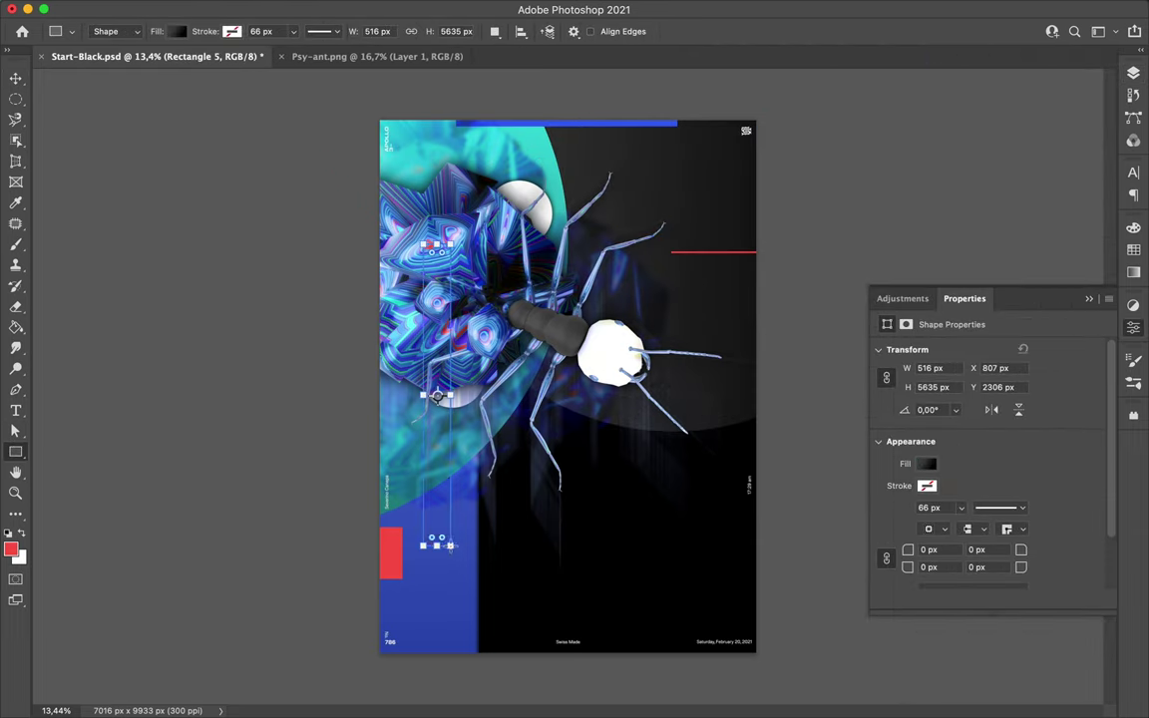
left_click(179, 31)
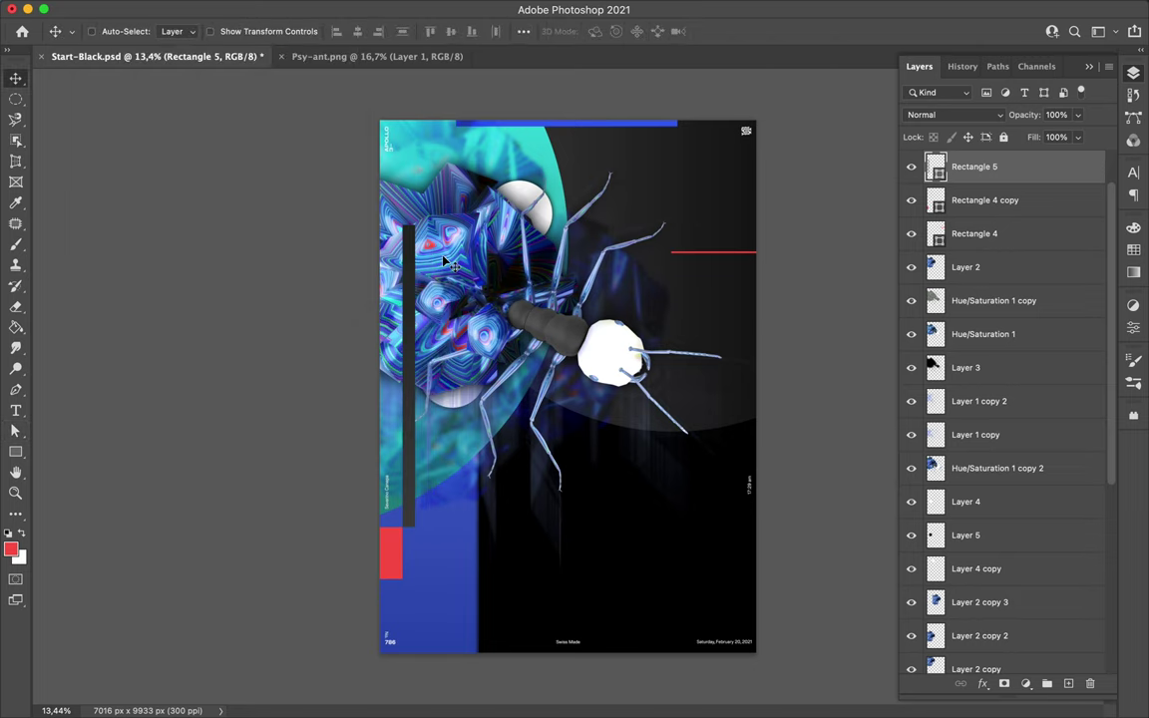
- Nudge the dark bar left and draw a large circle at the top-left corner
key("shift+u")
left_click_drag(405, 377, 570, 249)
key("v")
left_click_drag(501, 235, 461, 188)
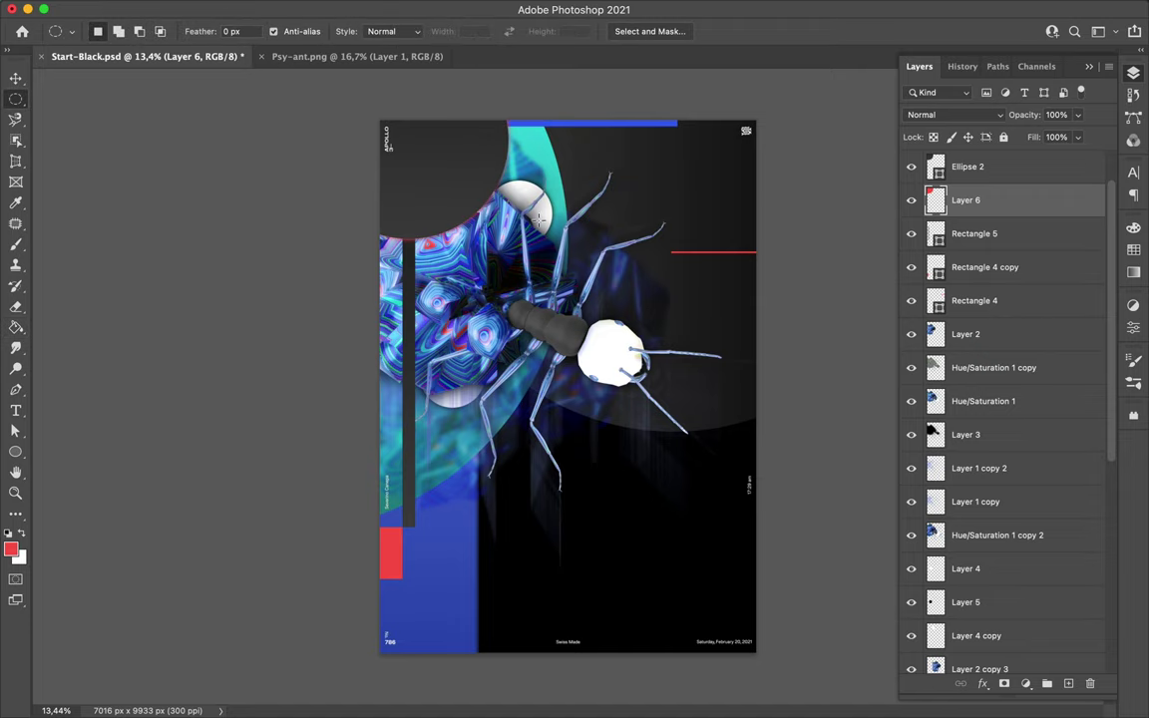
- Duplicate and resize the red circle toward the top-right, and copy a red dash near the top
key("ctrl+j")
key("v")
mouse_move(488, 179)
left_mouse_down()
mouse_move(366, 185)
mouse_move(636, 238)
left_mouse_up()
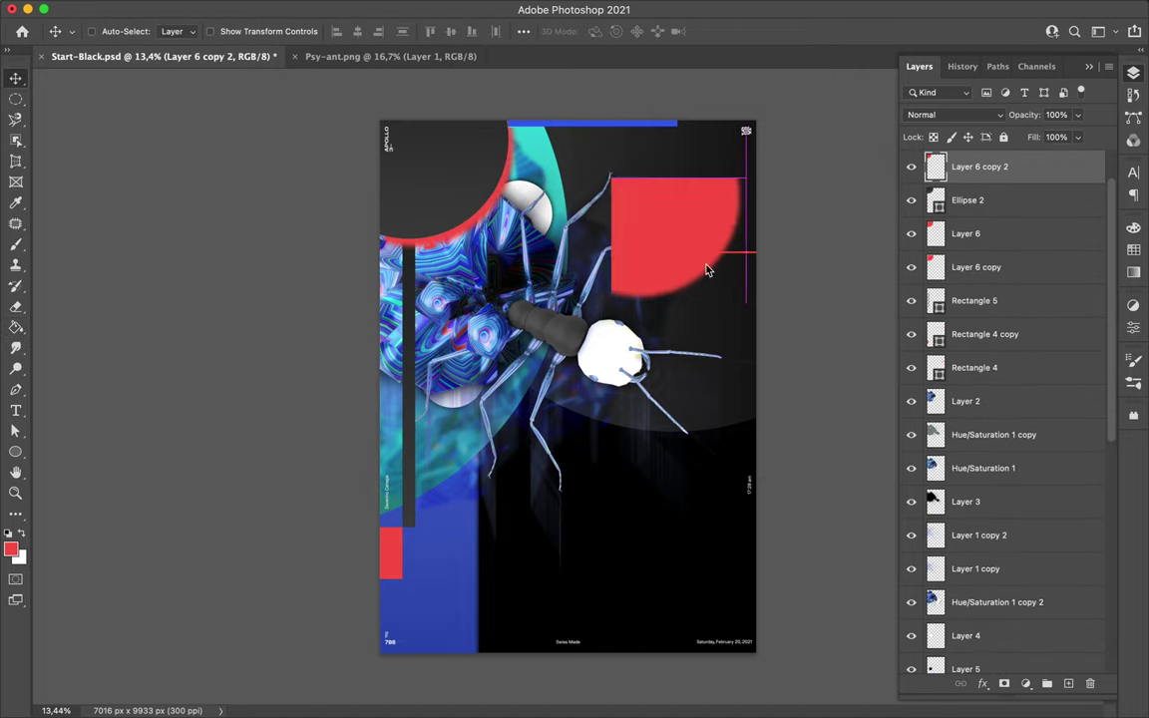
key("ctrl+t")
key("Return")
scroll(529, 150, "up", 3)
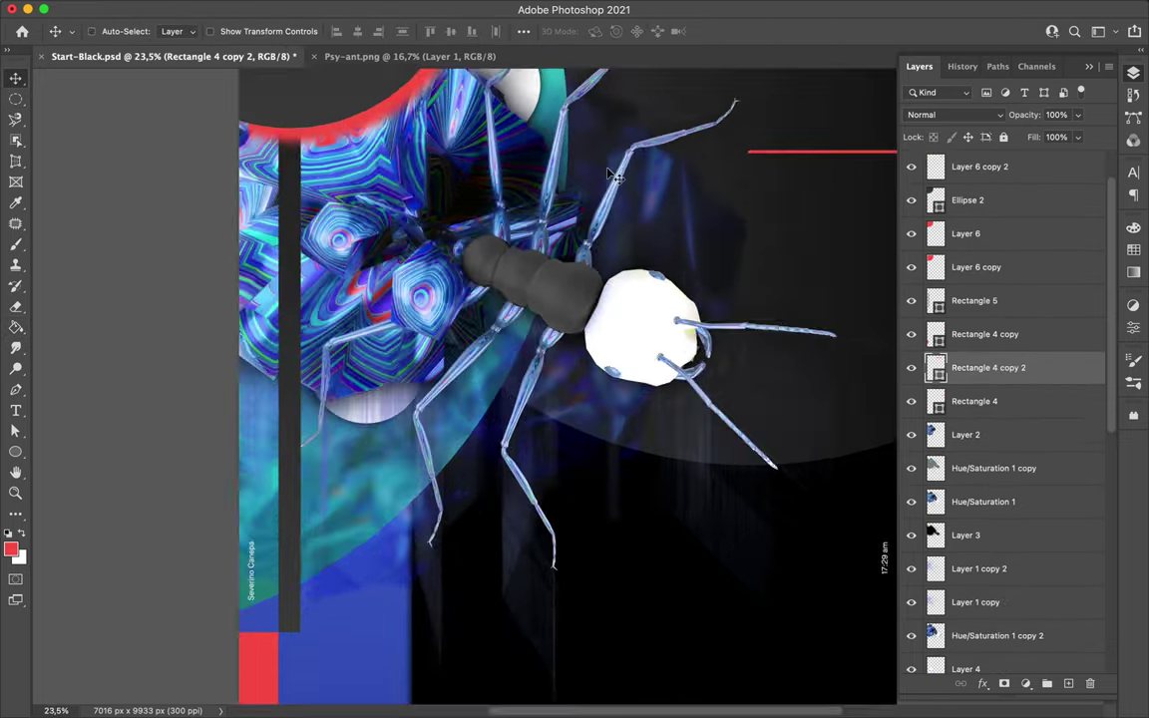
mouse_move(529, 265)
left_mouse_down()
mouse_move(709, 341)
mouse_move(639, 239)
left_mouse_up()
scroll(584, 351, "down", 3)
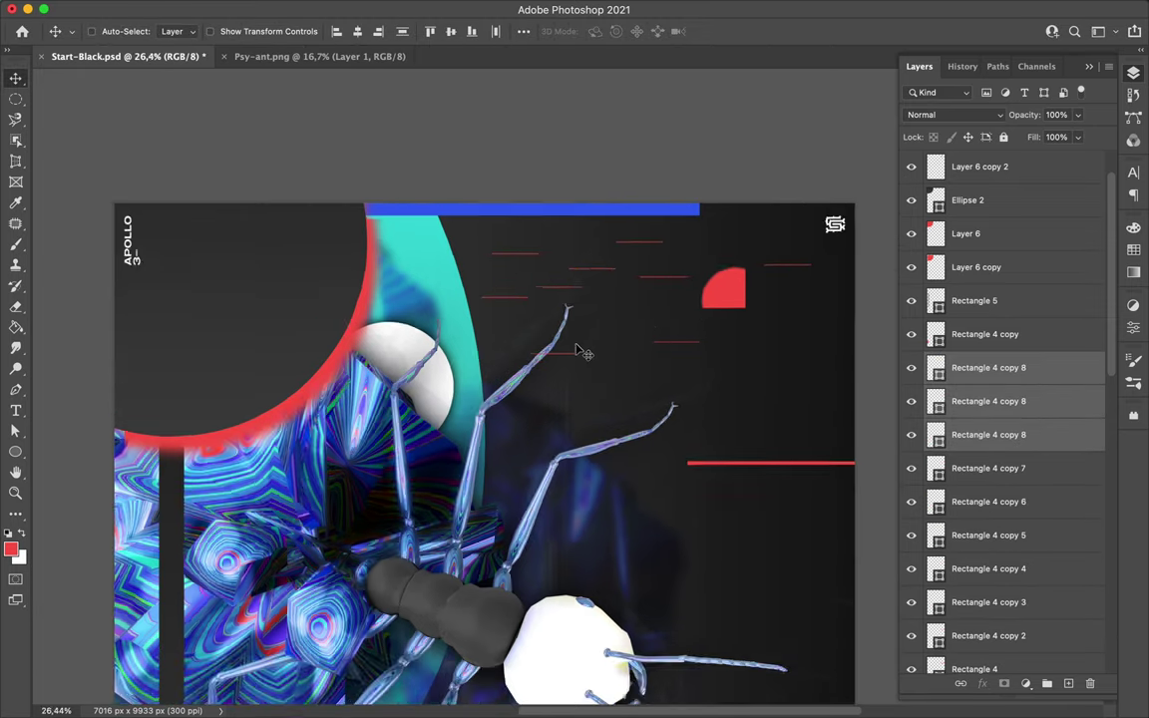
scroll(584, 278, "up", 3)
- Apply a Gaussian Blur to the blue Layer 2
left_click(432, 342, "ctrl")
left_click(564, 251)
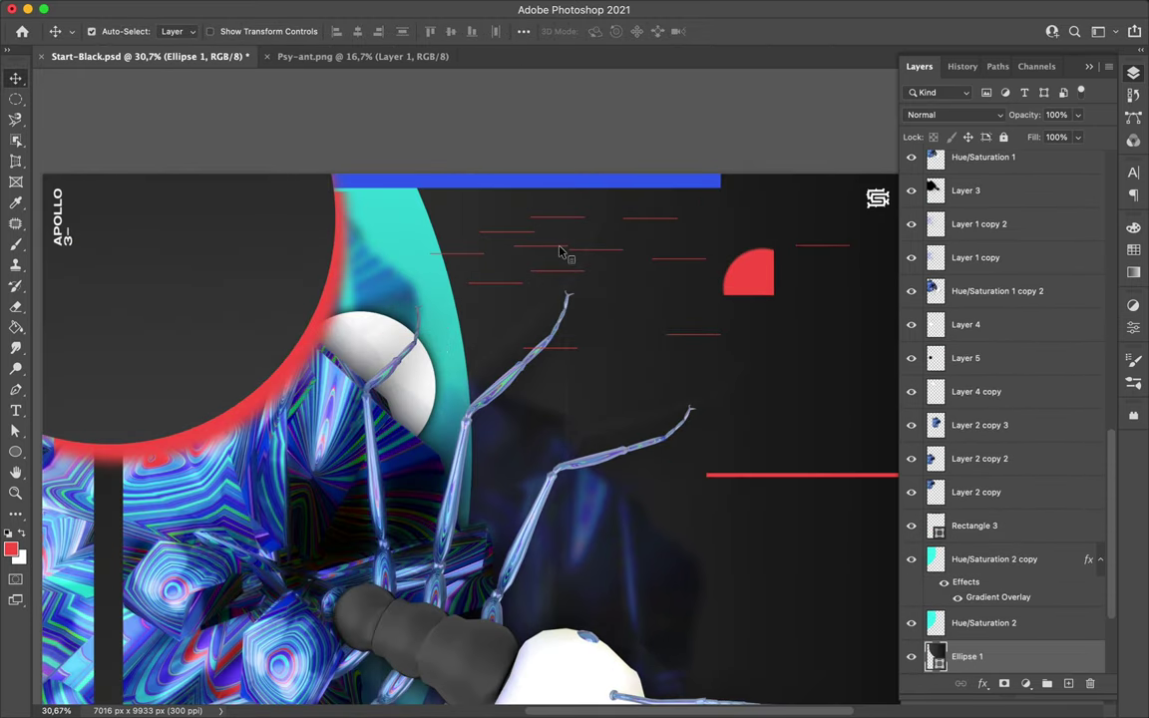
scroll(590, 323, "down", 2)
left_click(590, 323)
scroll(466, 282, "down", 2)
left_click(466, 283)
left_click(372, 8)
left_click(661, 272)
key("Return")
- Move the blurred blue strip, set it to Color Dodge, and reposition a red circle and dash
key("v")
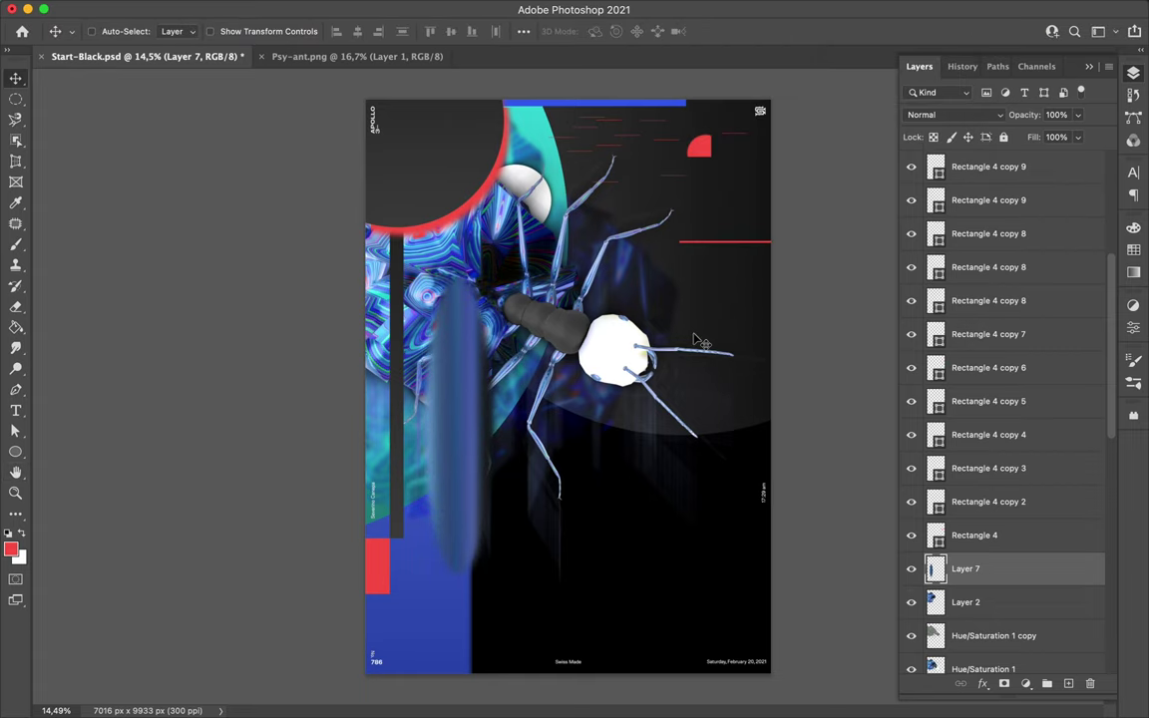
mouse_move(448, 354)
left_mouse_down()
mouse_move(382, 251)
mouse_move(534, 434)
left_mouse_up()
scroll(997, 448, "down", 5)
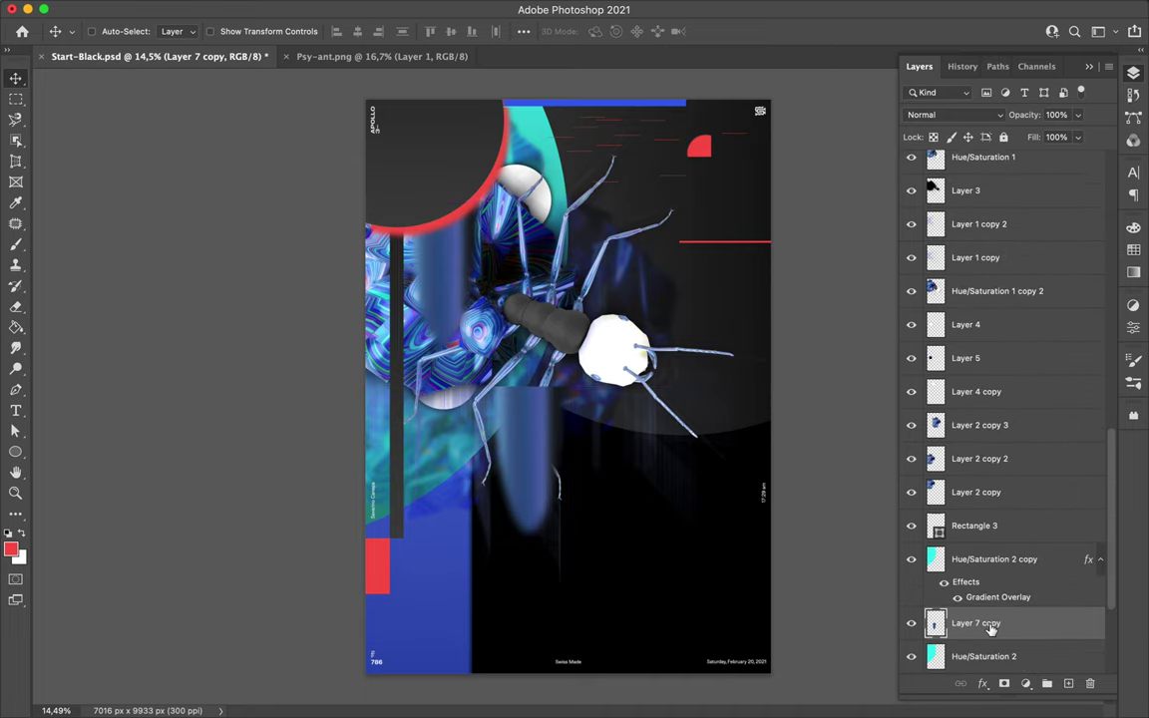
left_click(955, 115)
left_click(935, 268)
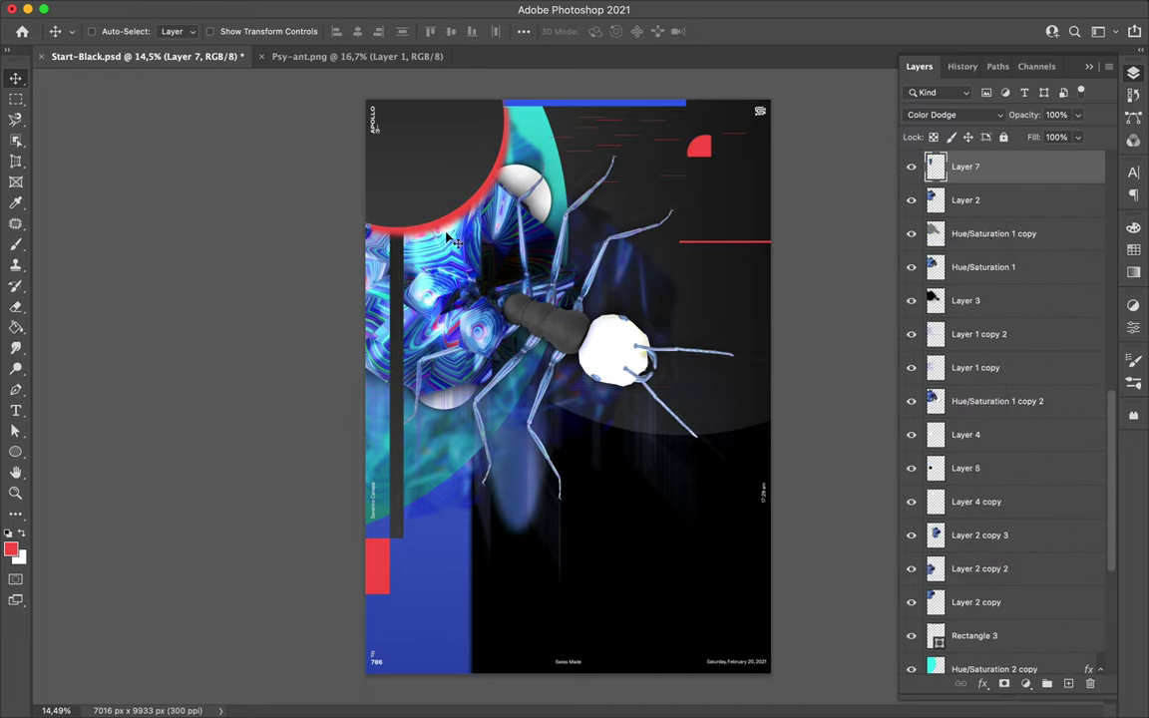
left_click_drag(449, 236, 442, 230)
left_click_drag(379, 397, 374, 406)
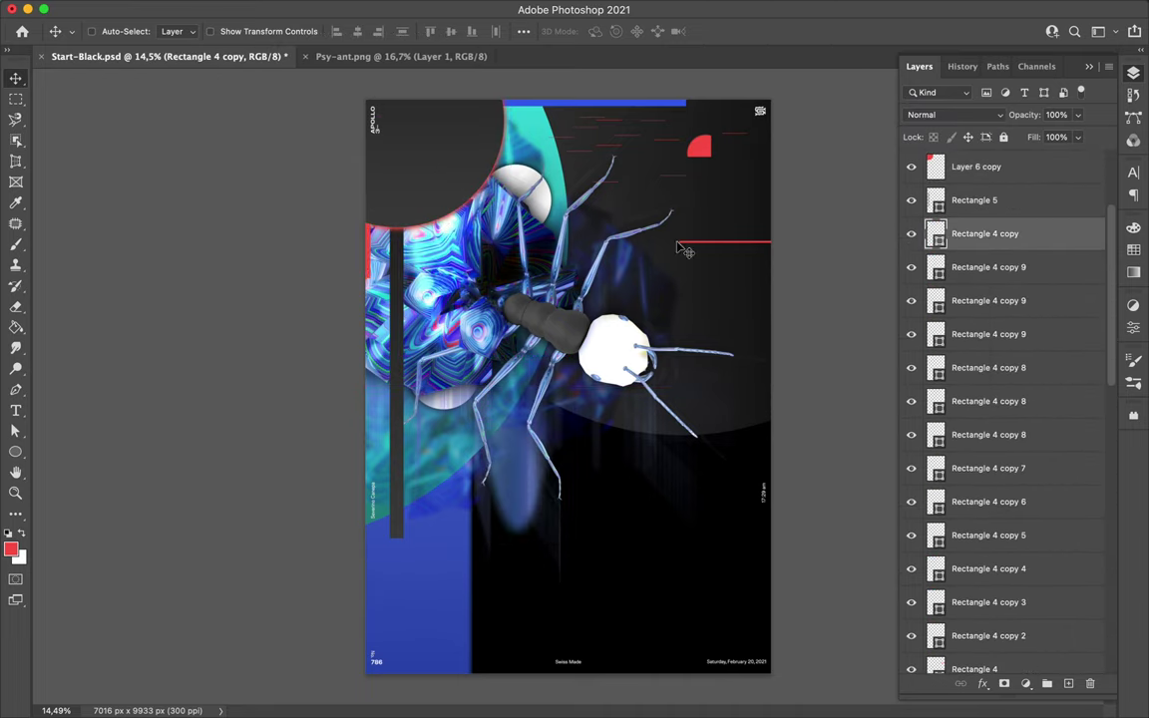
- Duplicate the black background layer, save the poster, and add noise to the copy
key("alt+comma")
key("ctrl+j")
key("ctrl+s")
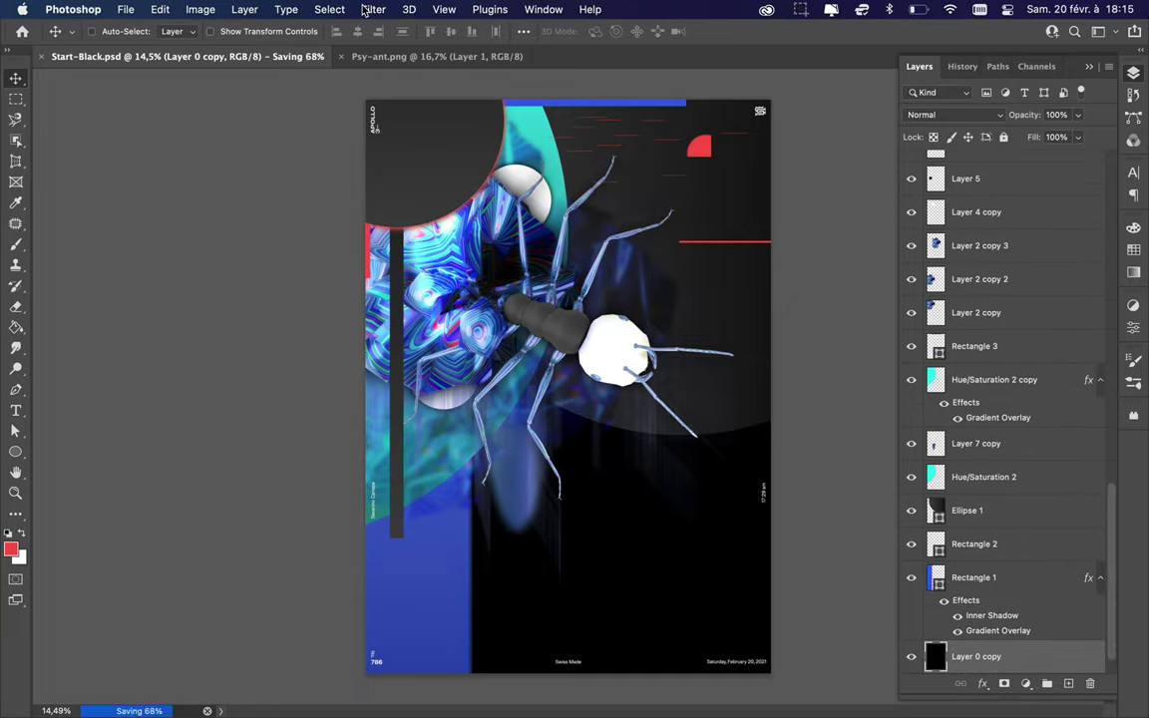
left_click(364, 9)
left_click(624, 271)
left_click(212, 39)
- Keep the noise layer at Normal blending after trying Overlay, and lower its fill to 8%
left_click(955, 114)
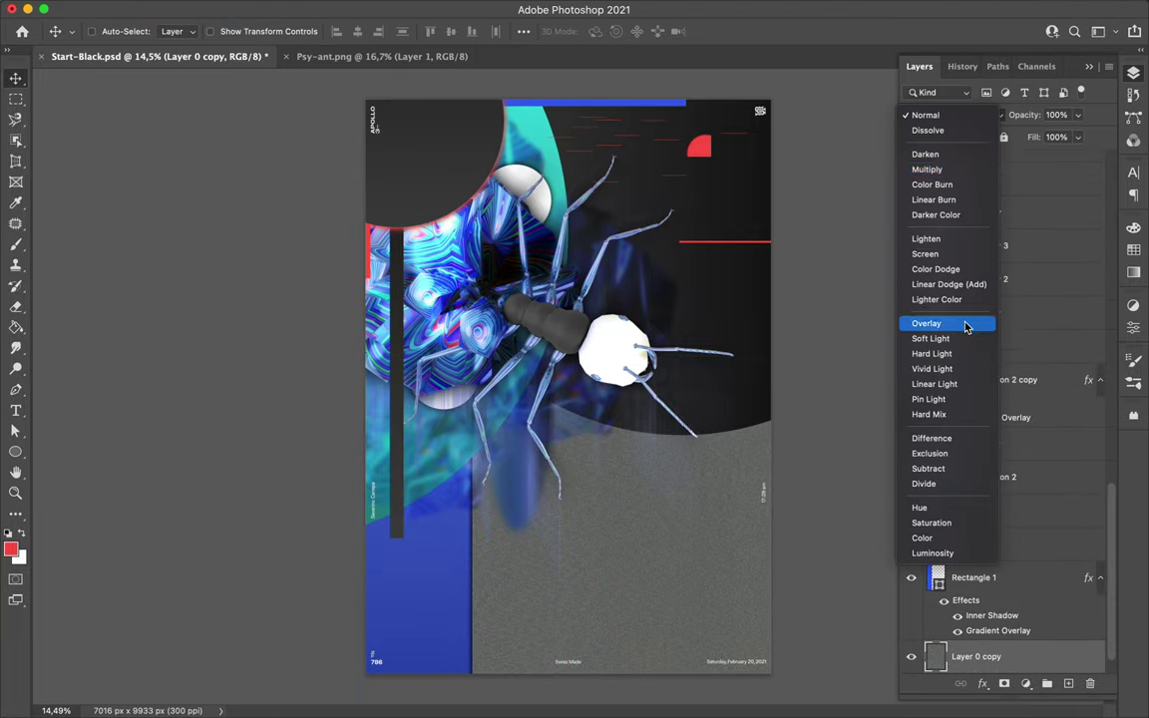
left_click(966, 323)
scroll(649, 495, "up", 10)
left_click(954, 115)
left_click(954, 15)
left_click(1077, 136)
left_click_drag(1081, 156, 1010, 156)
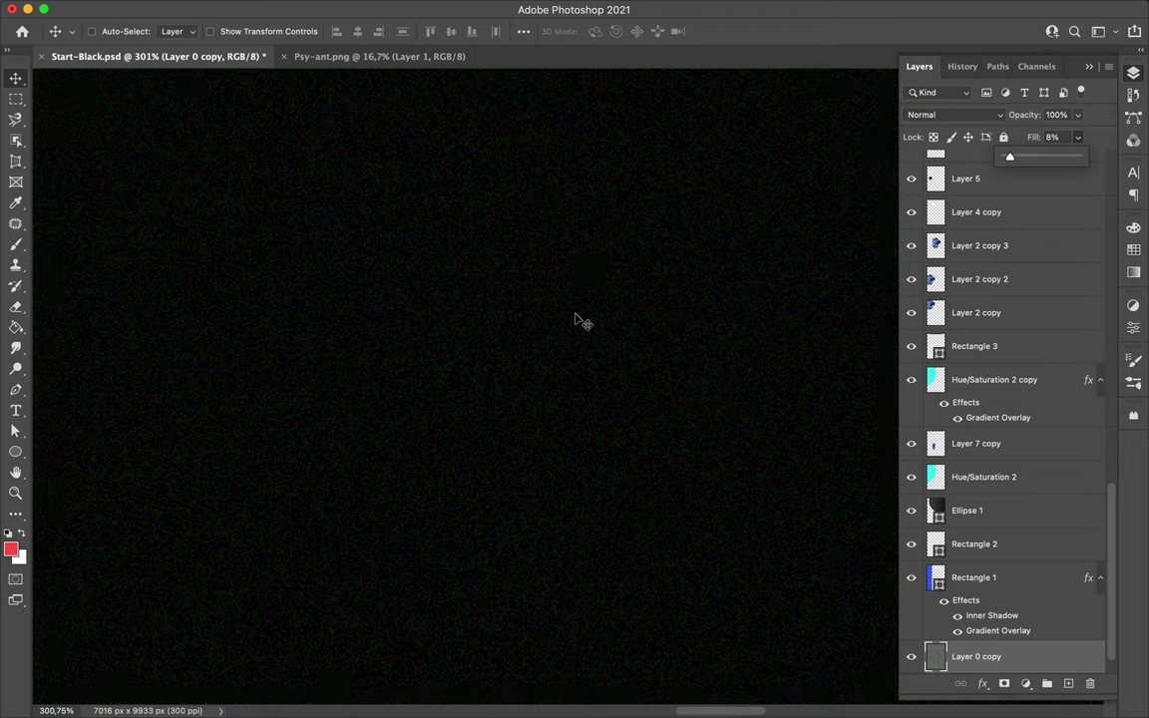
- Duplicate the Layer 4 piece, move a copy to the top of the stack, and drop another copy on the poster
key("ctrl+0")
left_click_drag(938, 591, 898, 462)
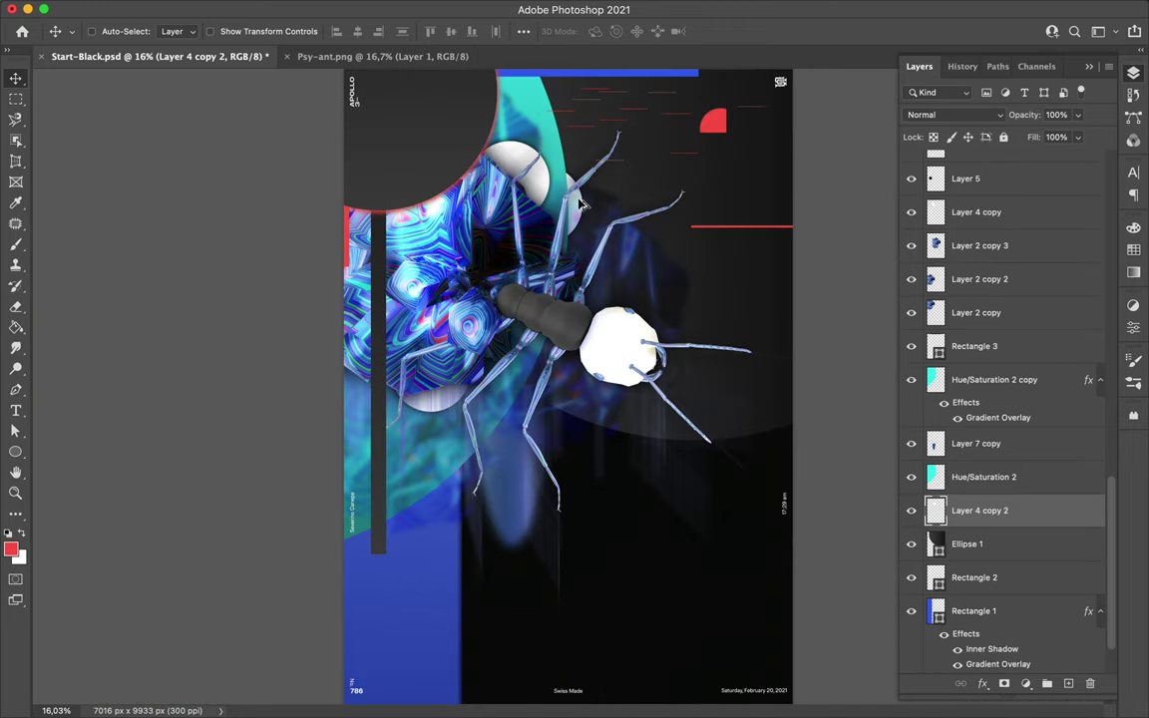
left_click_drag(980, 510, 983, 166)
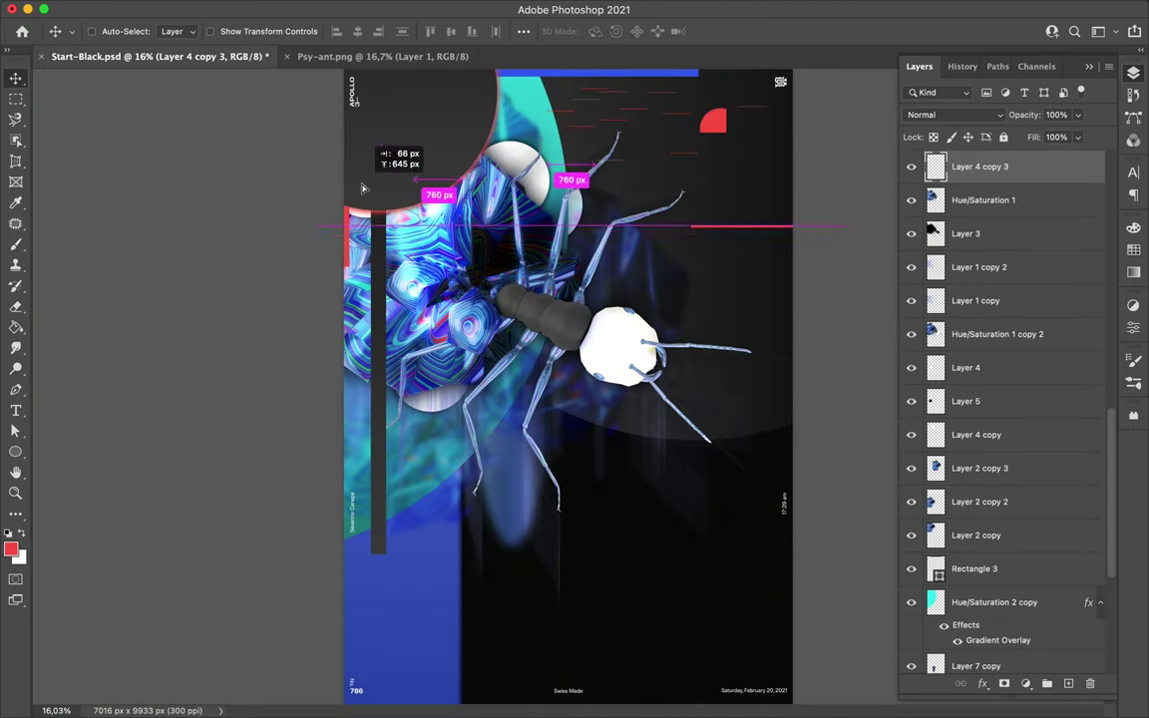
left_click_drag(395, 202, 395, 202)
scroll(599, 205, "down", 1)
key("l")
left_click(591, 401)
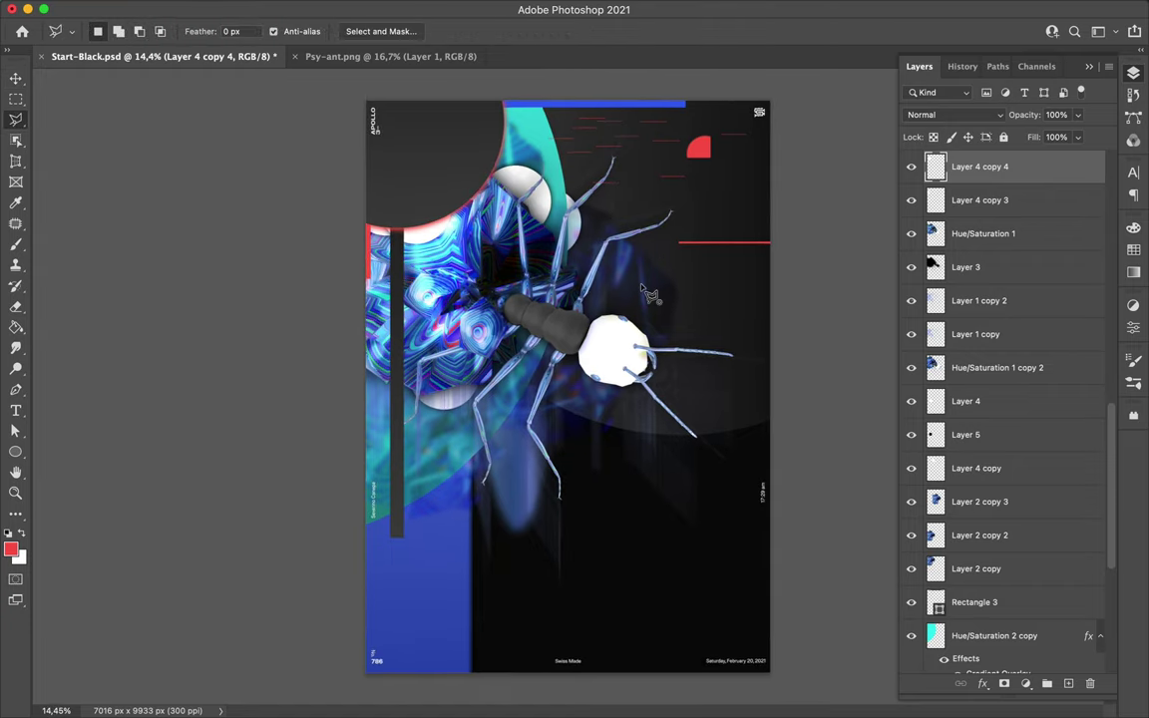
- Copy the outlined ant-head fragment to a new layer and move it into place
double_click(783, 349)
key("v")
left_click(997, 367)
key("ctrl+j")
mouse_move(618, 349)
left_mouse_down()
mouse_move(654, 369)
mouse_move(609, 329)
mouse_move(663, 332)
left_mouse_up()
- Copy a blue area to a new layer, move it down the poster, and rotate it
key("l")
scroll(568, 354, "up", 1)
key("alt+bracketleft")
key("alt+bracketleft")
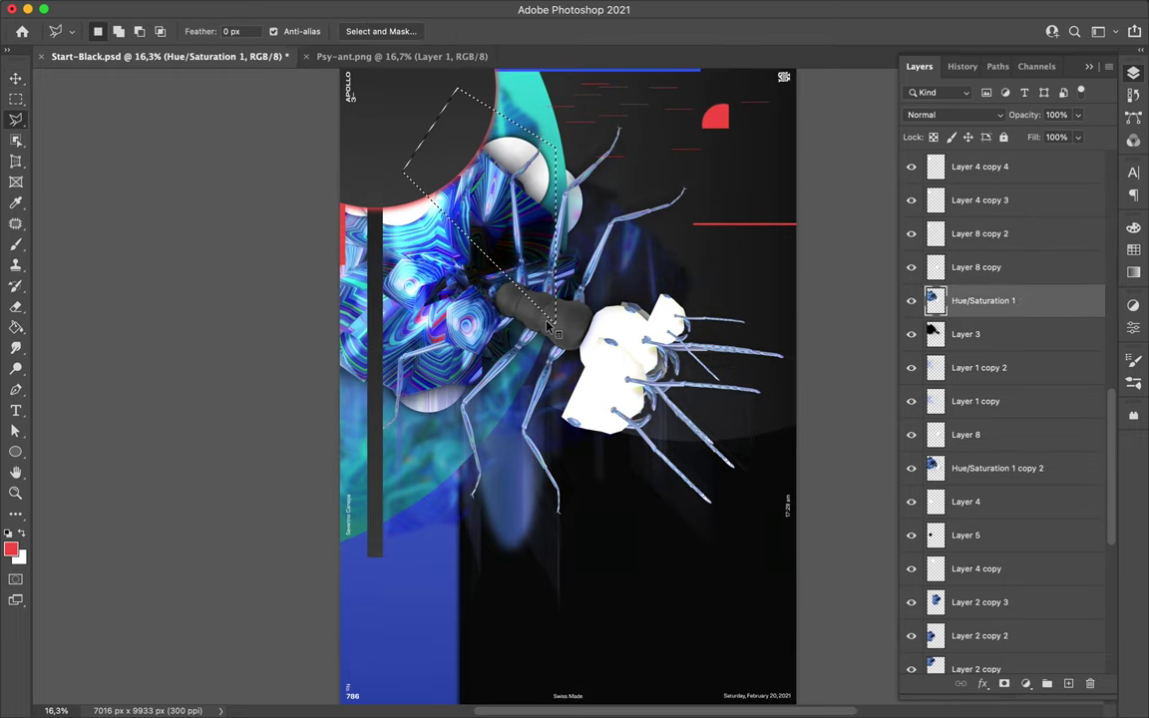
key("ctrl+j")
key("v")
mouse_move(542, 302)
left_mouse_down()
mouse_move(592, 581)
mouse_move(320, 474)
left_mouse_up()
key("ctrl+t")
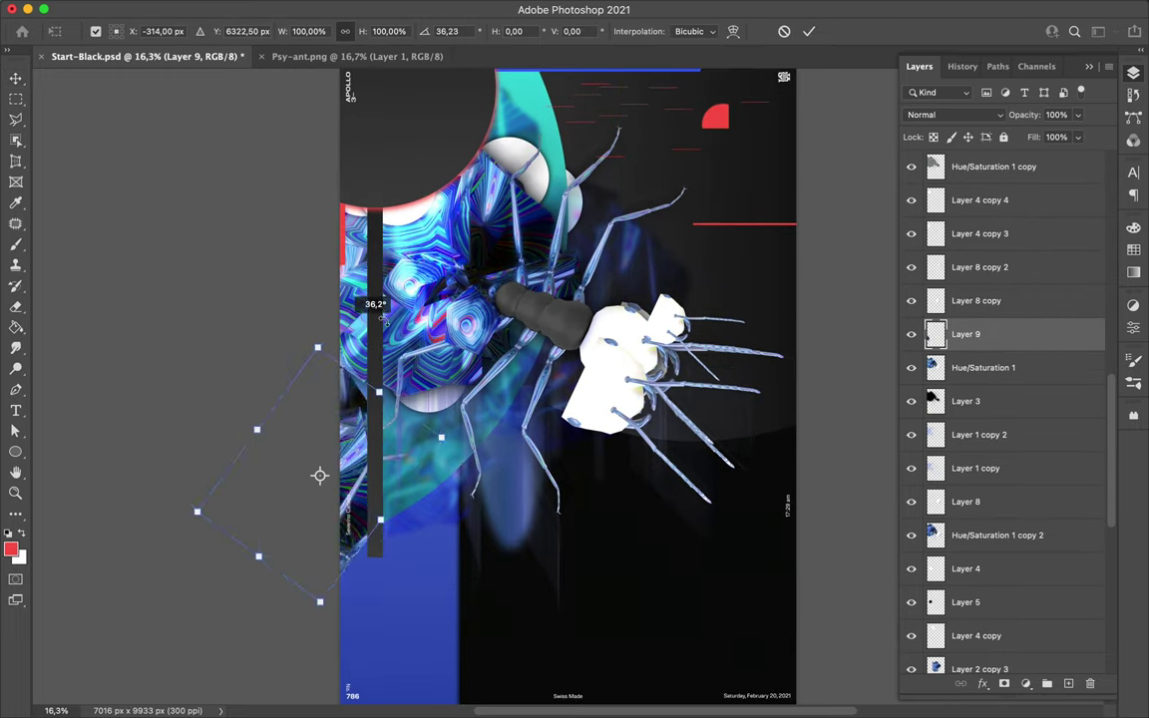
key("Return")
- Raise Layer 9 in the stack and draw a large unfilled circle with a 16 px red stroke
mouse_move(965, 334)
left_mouse_down()
mouse_move(965, 177)
mouse_move(966, 504)
left_mouse_up()
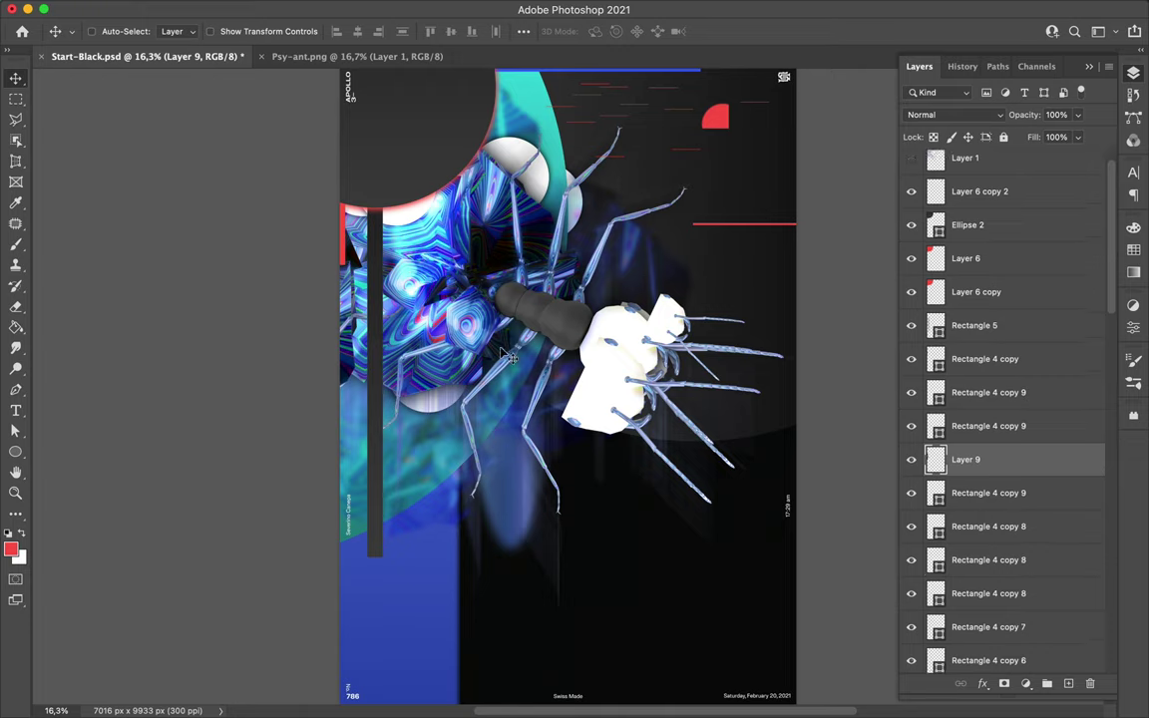
scroll(508, 356, "down", 2)
mouse_move(538, 317)
left_mouse_down()
mouse_move(687, 563)
mouse_move(888, 650)
left_mouse_up()
- Reshape the red Ellipse 3 outline into a sweeping arc shifted toward the lower right
key("v")
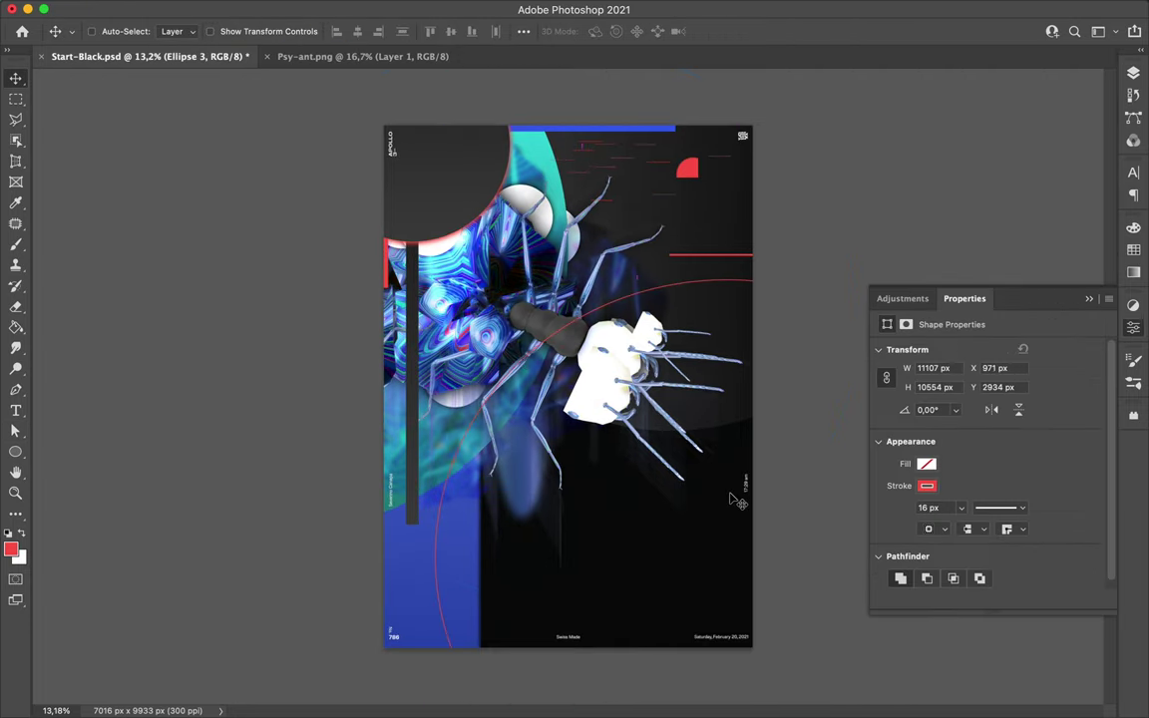
key("a")
scroll(569, 388, "down", 2)
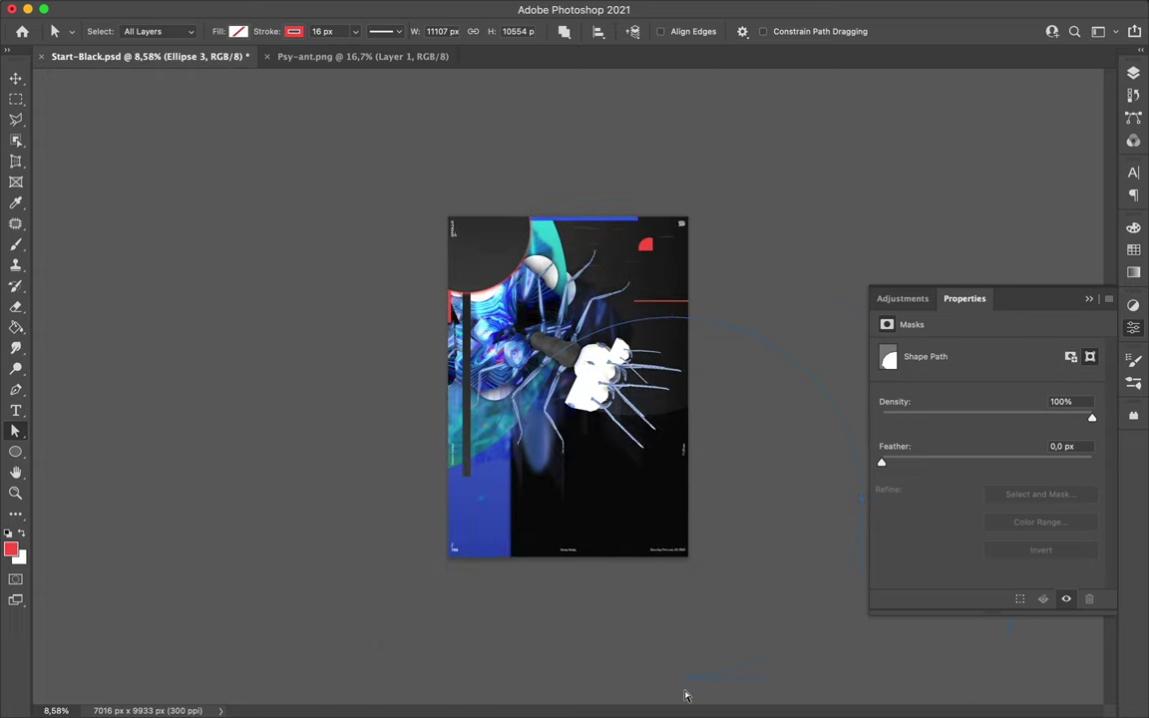
key("v")
left_click_drag(868, 508, 606, 351)
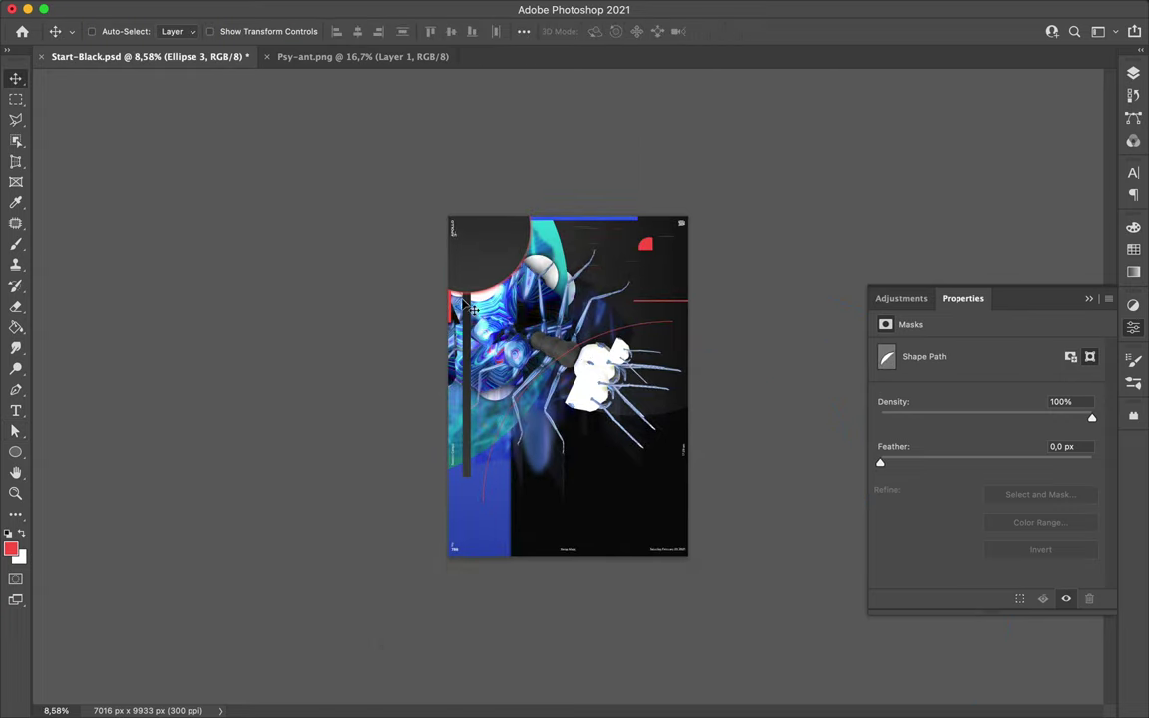
scroll(666, 200, "up", 3)
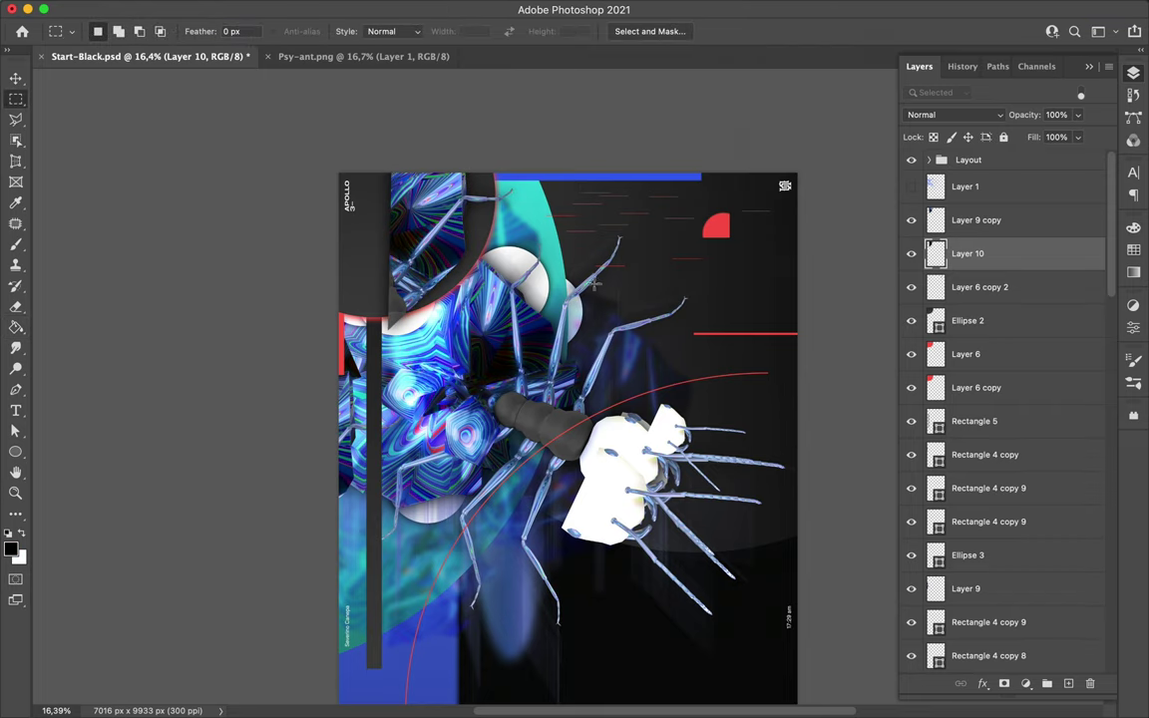
key("v")
left_click_drag(821, 299, 720, 502)
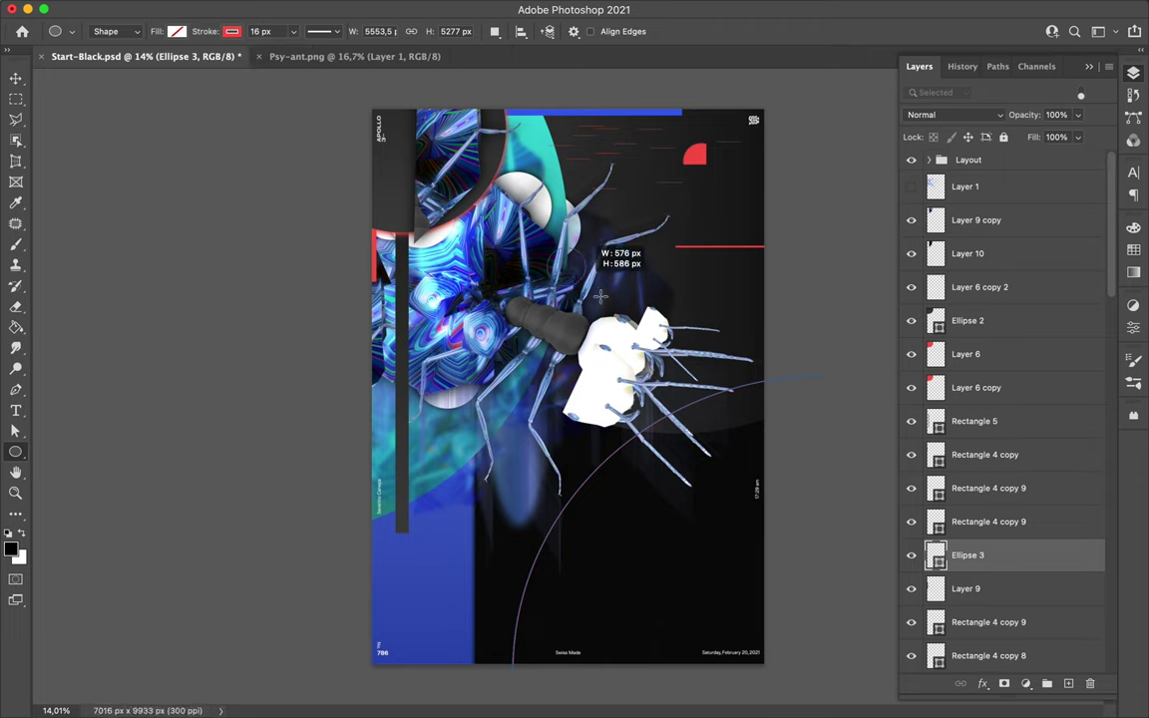
- Draw red circle Ellipse 4 near the ant's middle and move it behind the ant layers
left_click_drag(546, 248, 631, 332)
left_click(177, 31)
left_click(135, 89)
key("v")
scroll(997, 399, "down", 5)
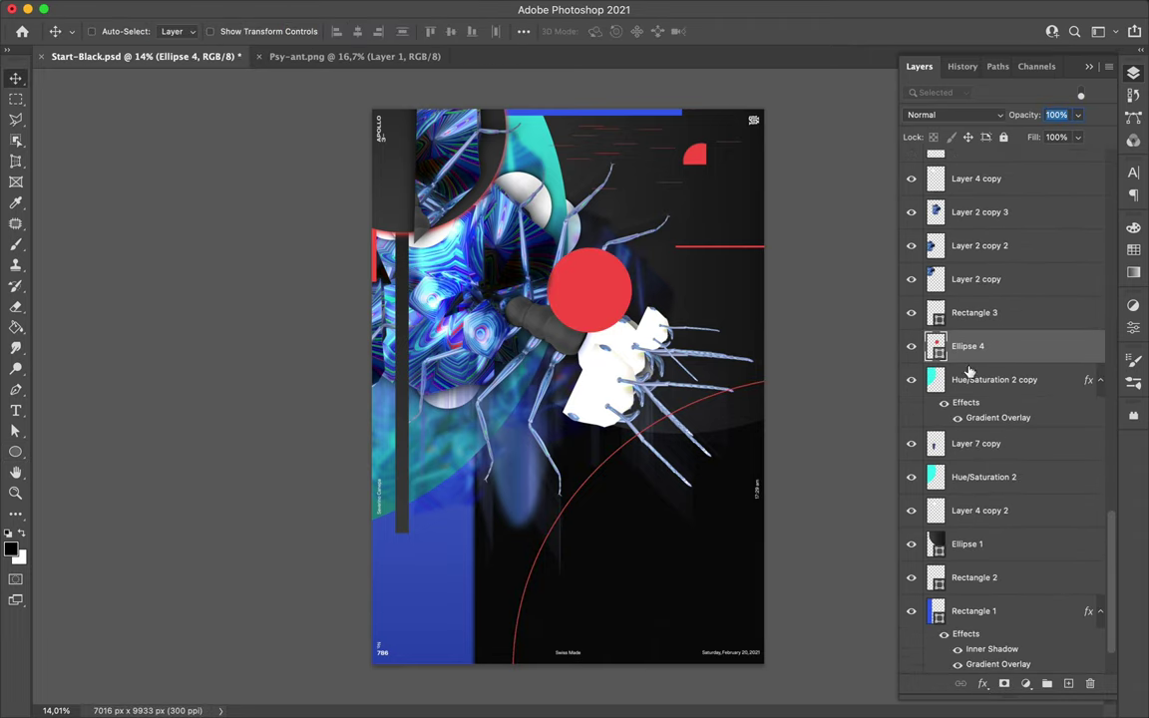
left_click_drag(965, 351, 982, 202)
- Scatter duplicated, transformed copies of the dark Ellipse 2 group, including one near the top
mouse_move(399, 200)
left_mouse_down()
mouse_move(481, 335)
mouse_move(444, 309)
mouse_move(410, 554)
left_mouse_up()
key("ctrl+t")
key("Return")
key("ctrl+t")
key("Return")
mouse_move(1001, 539)
left_mouse_down()
mouse_move(999, 607)
mouse_move(982, 460)
mouse_move(1034, 504)
left_mouse_up()
key("ctrl+j")
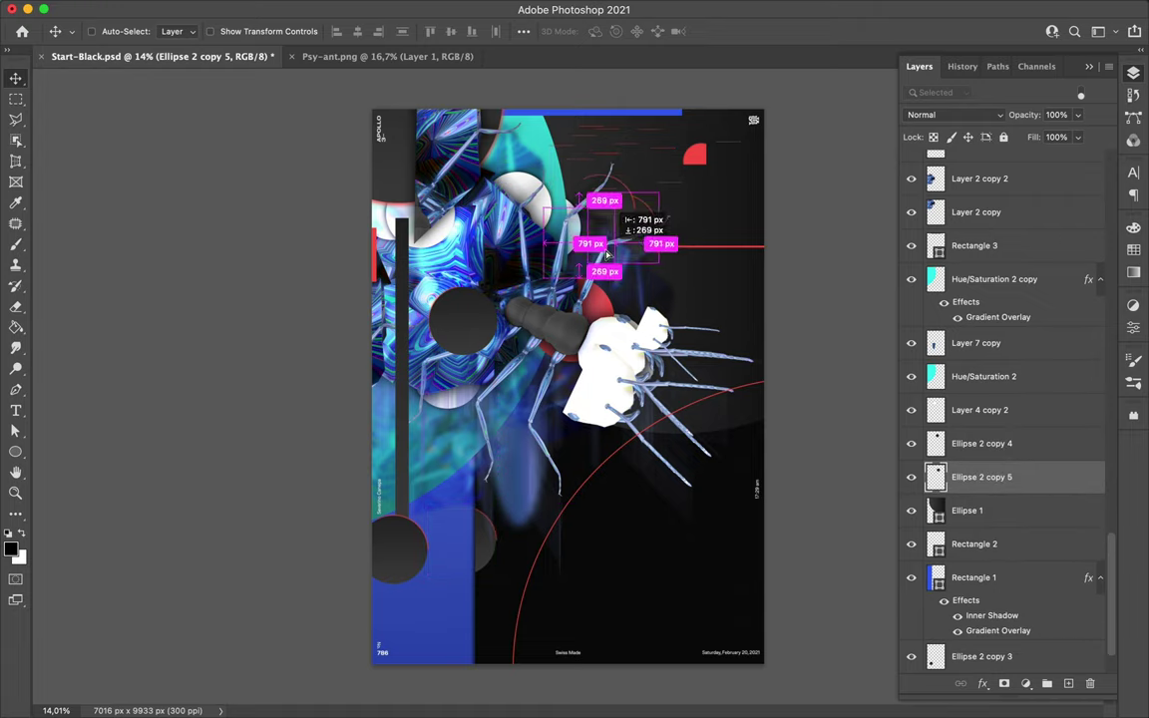
left_click_drag(607, 255, 608, 255)
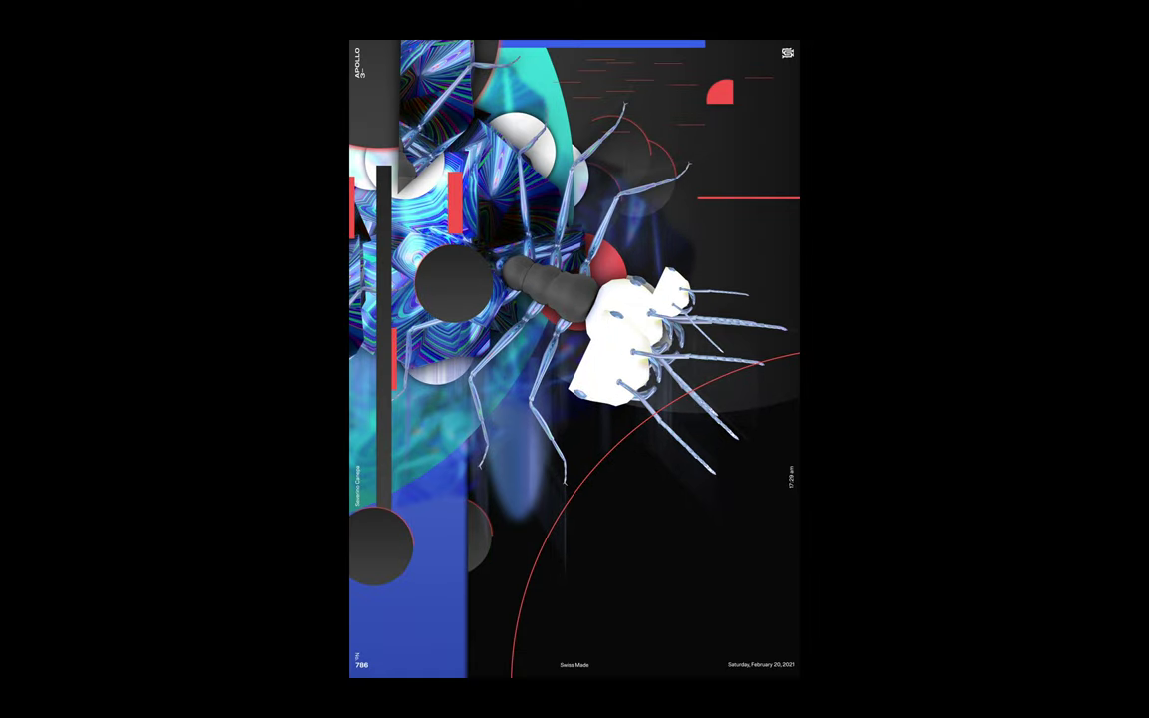